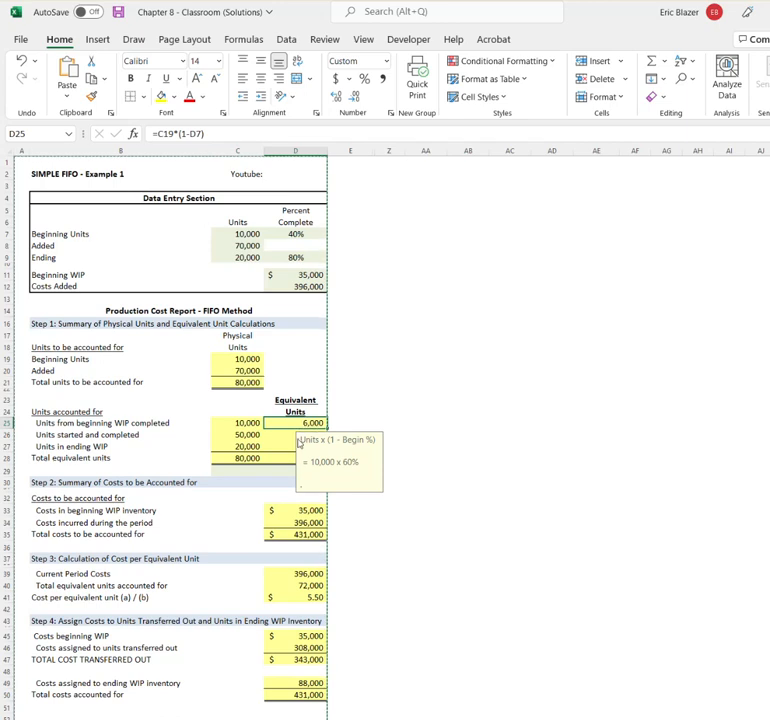
- Copy the FIFO report in columns A:D to a duplicate starting at cell AA1
click(291, 436)
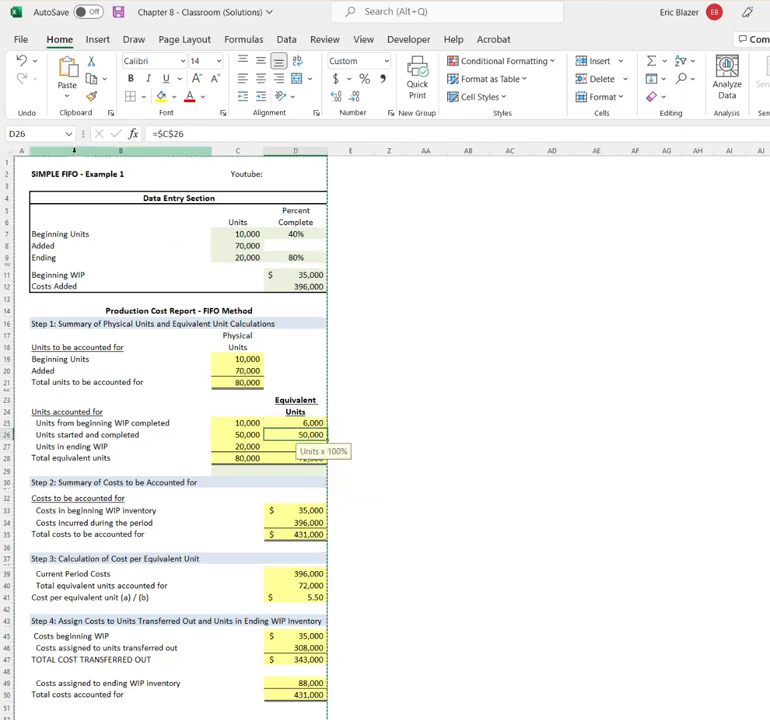
click(18, 152)
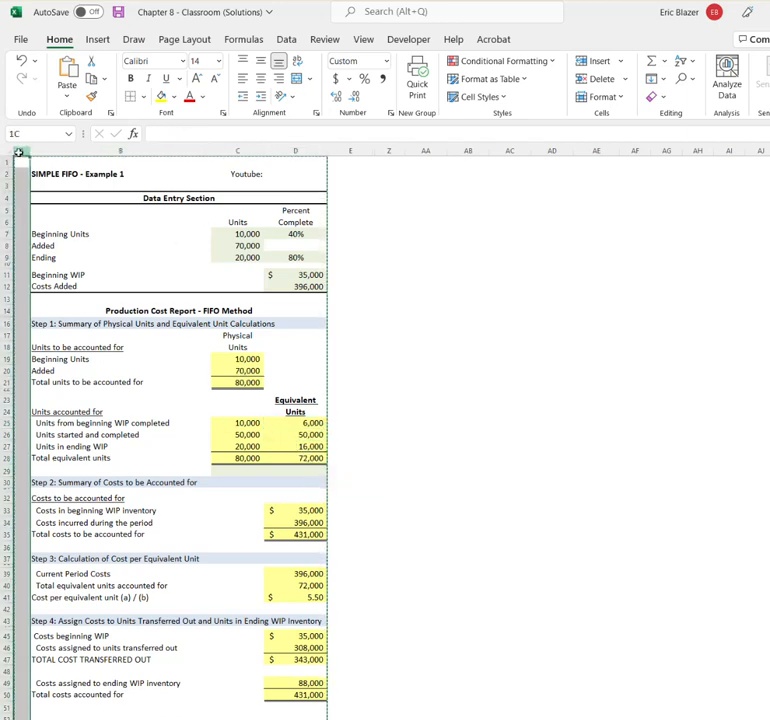
drag(20, 152, 78, 156)
drag(233, 153, 300, 155)
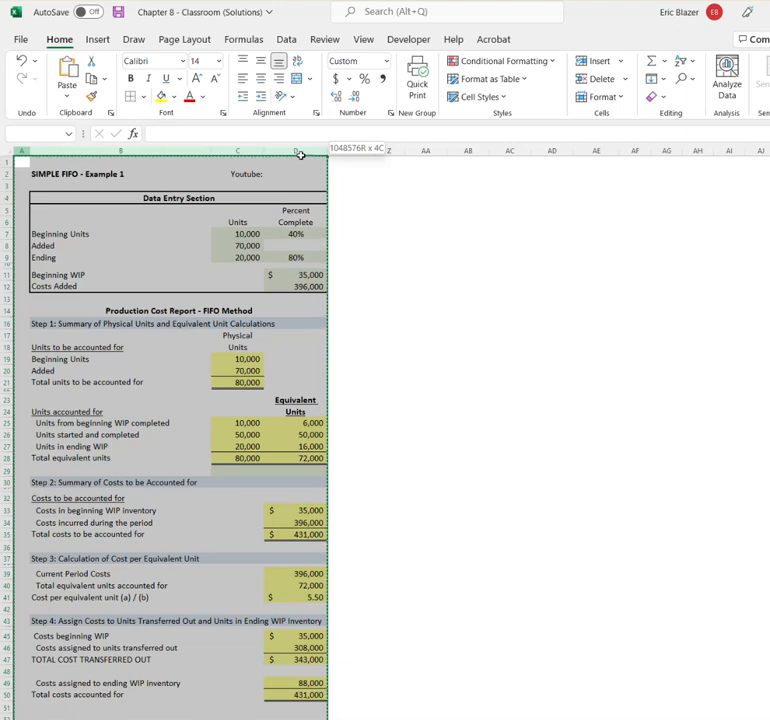
drag(300, 155, 300, 152)
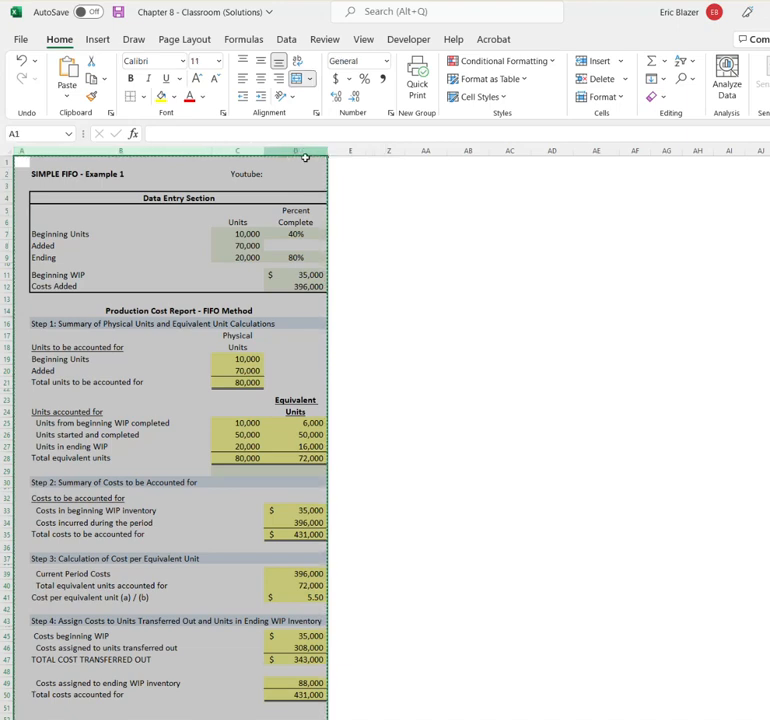
click(425, 160)
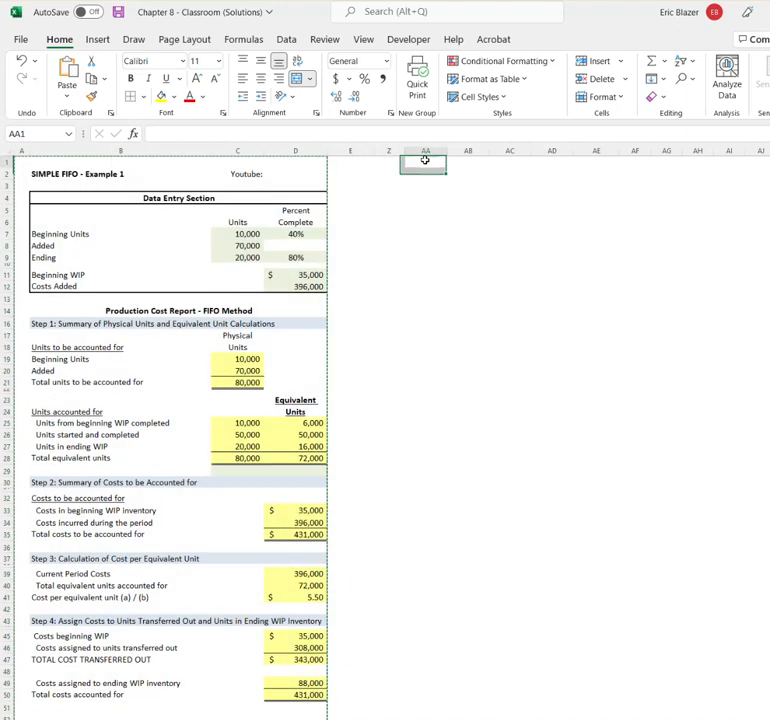
key(ctrl+v)
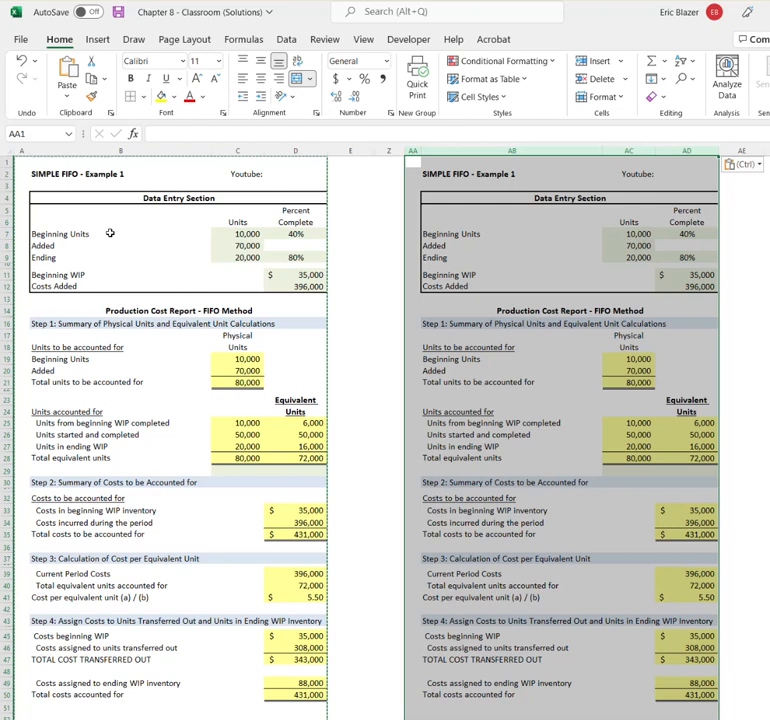
- Start an Equal To conditional formatting rule for the report range B16:D50
click(250, 237)
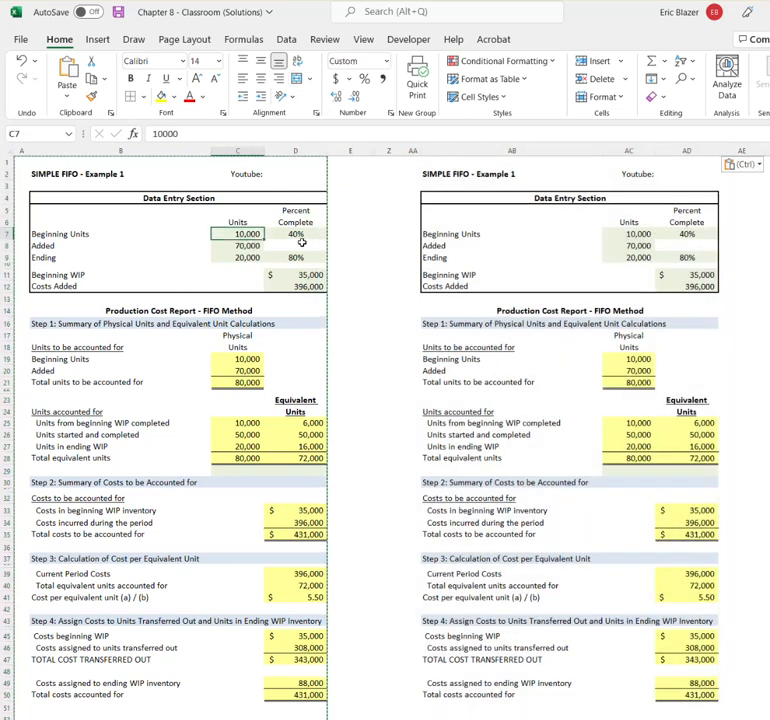
click(629, 236)
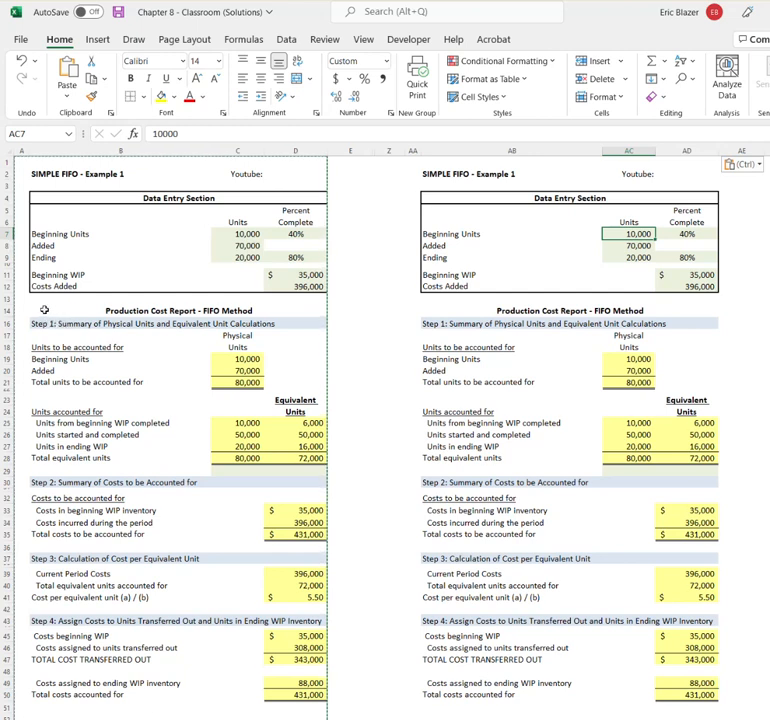
drag(42, 322, 58, 691)
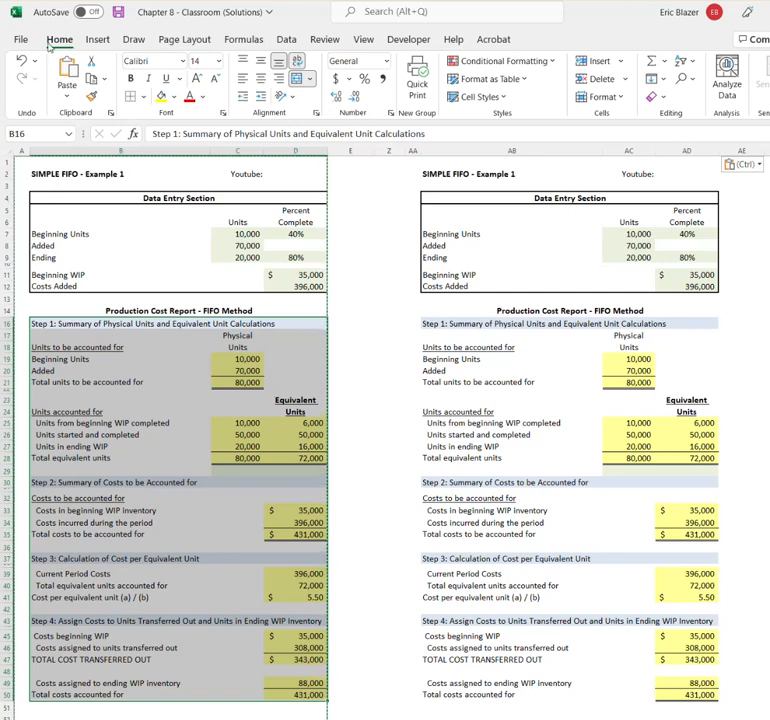
click(507, 65)
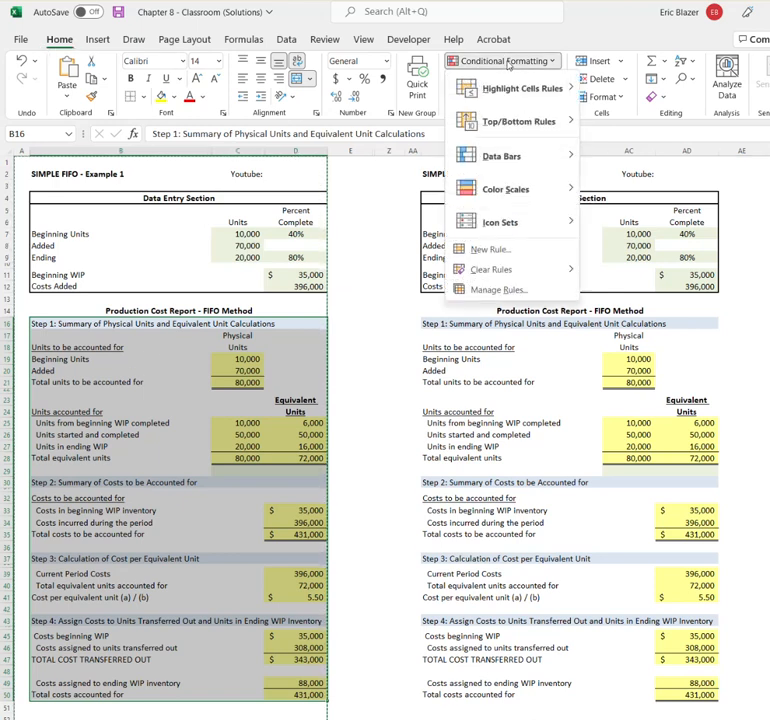
mouse_move(515, 88)
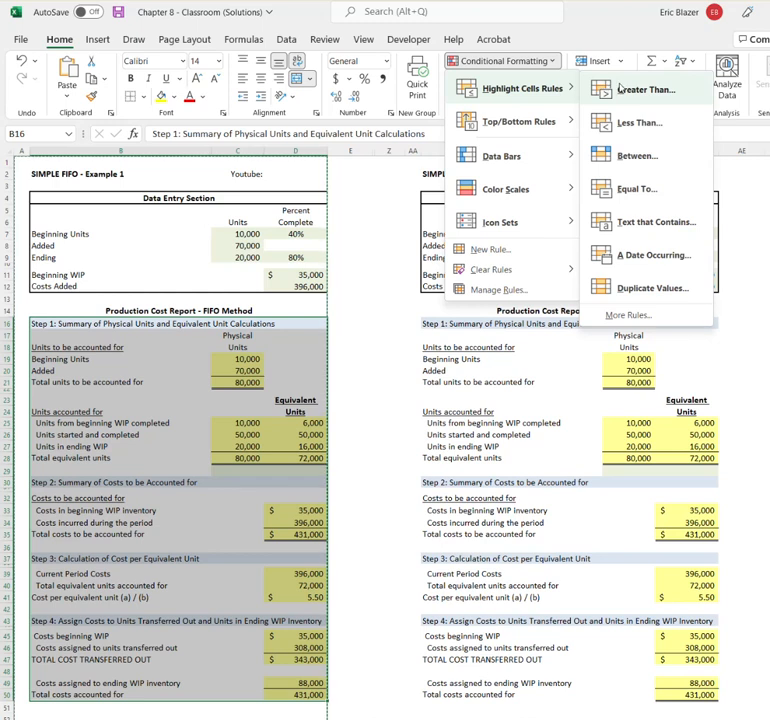
click(640, 189)
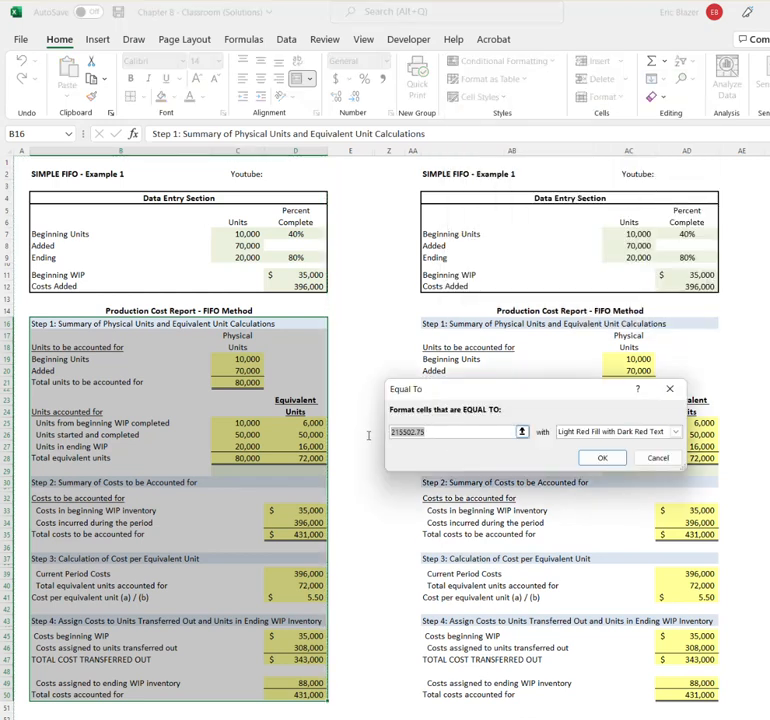
text(=)
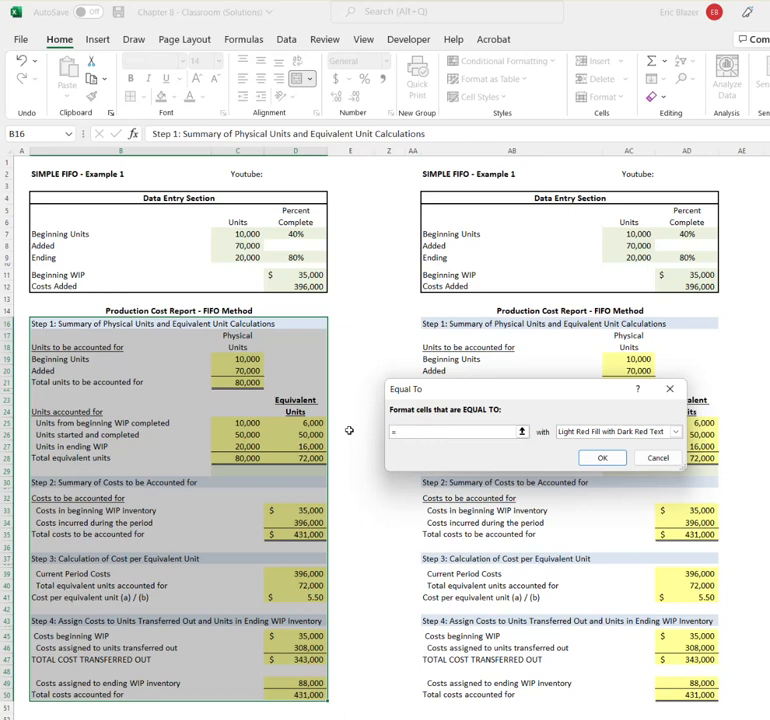
text(b16)
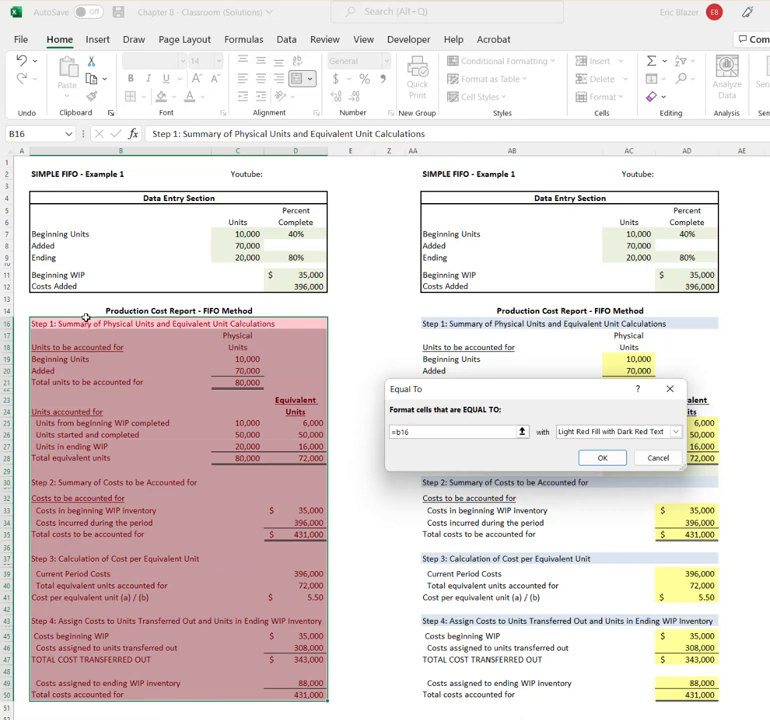
key(BackSpace)
key(BackSpace)
key(BackSpace)
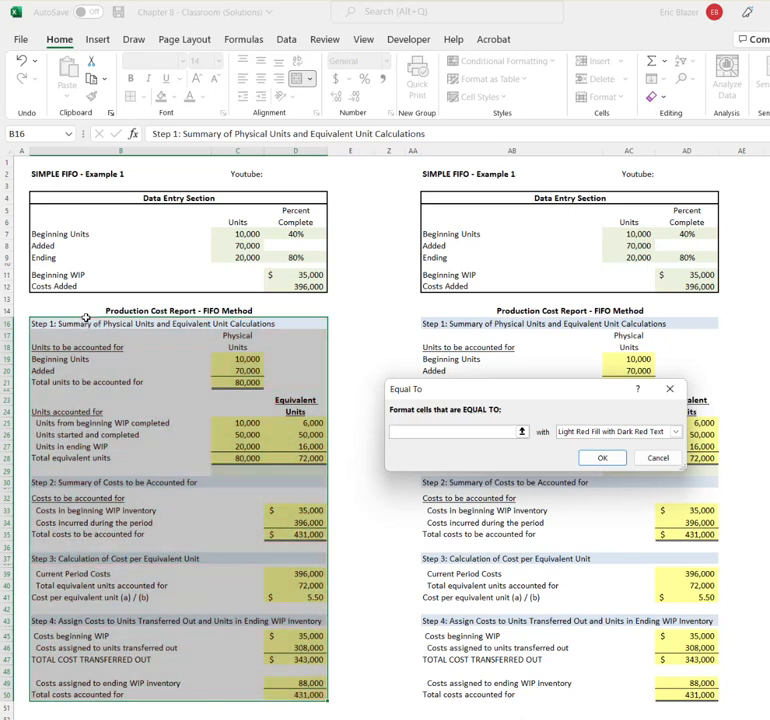
- Set the rule's comparison value to the matching cell of the copied report as the relative reference =AB16
click(380, 327)
key(Right)
key(Right)
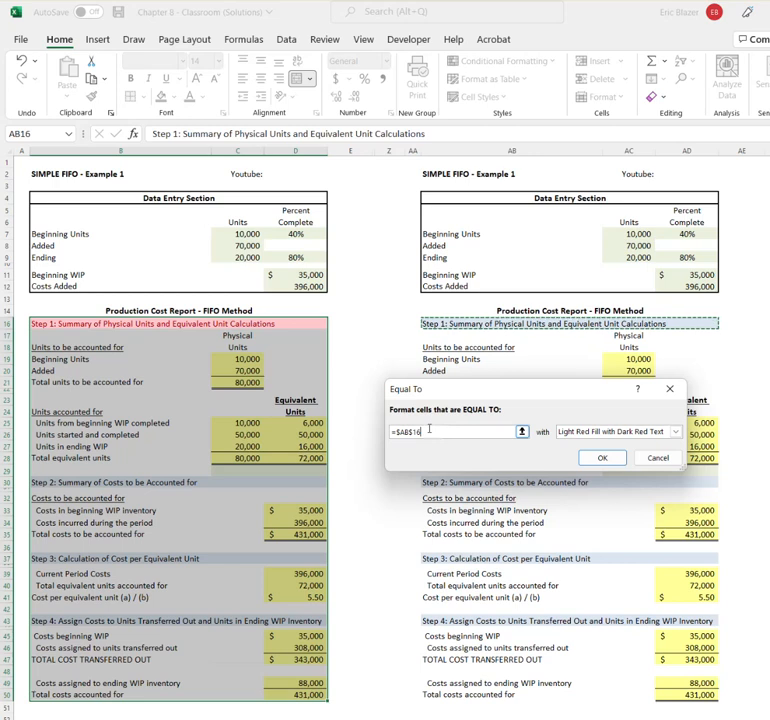
key(F4)
key(F4)
key(F4)
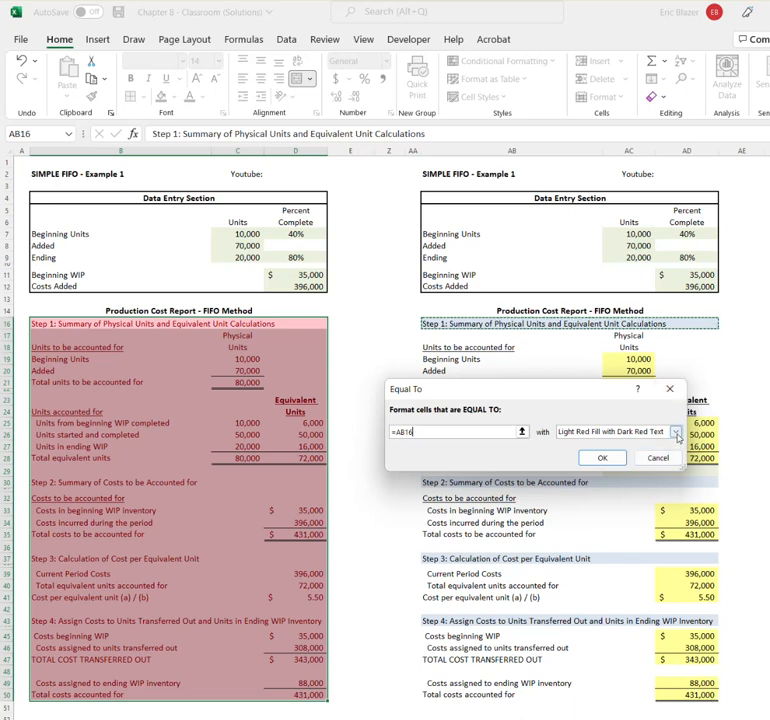
- Give the Equal To rule a custom bold, blue font without strikethrough and apply it
click(677, 432)
click(618, 500)
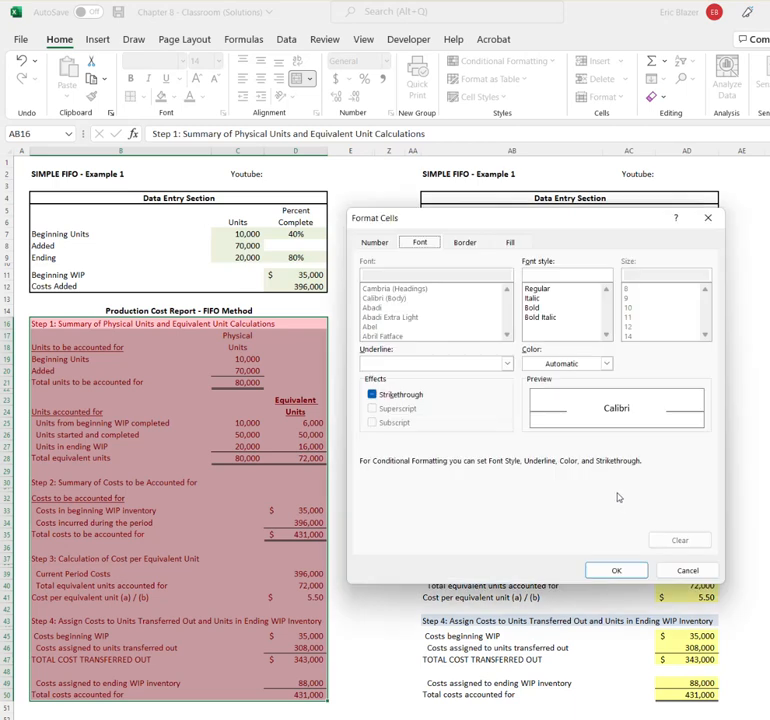
click(372, 395)
click(372, 395)
click(560, 307)
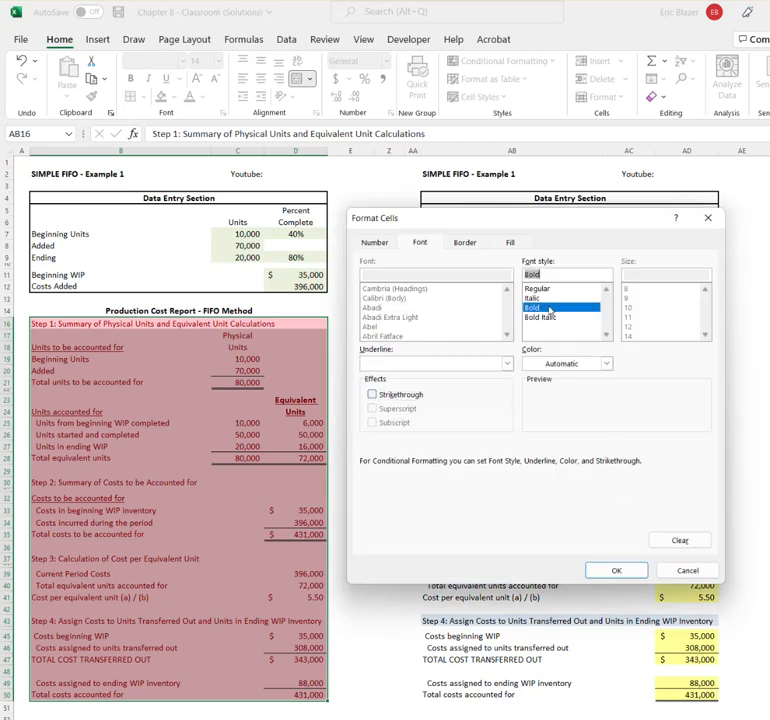
click(566, 363)
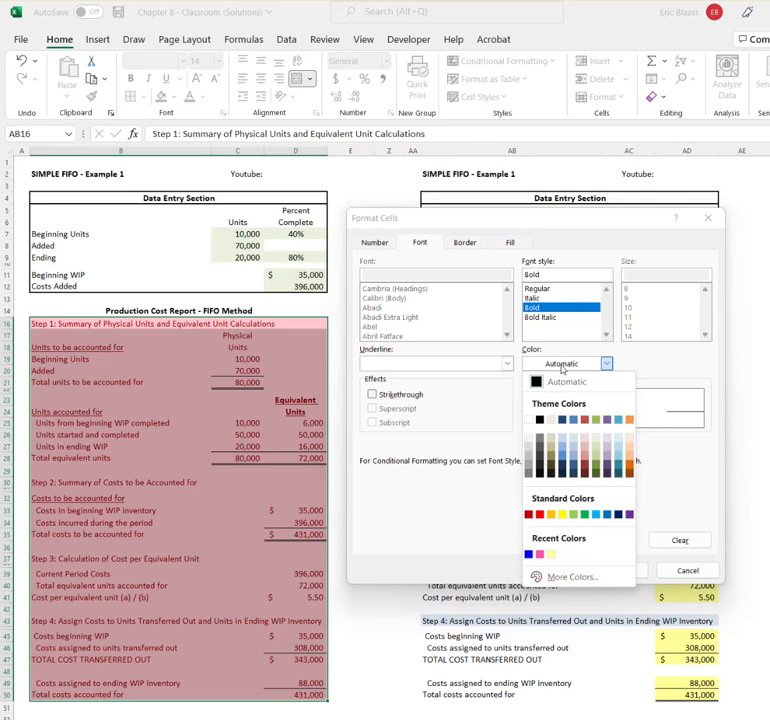
click(529, 555)
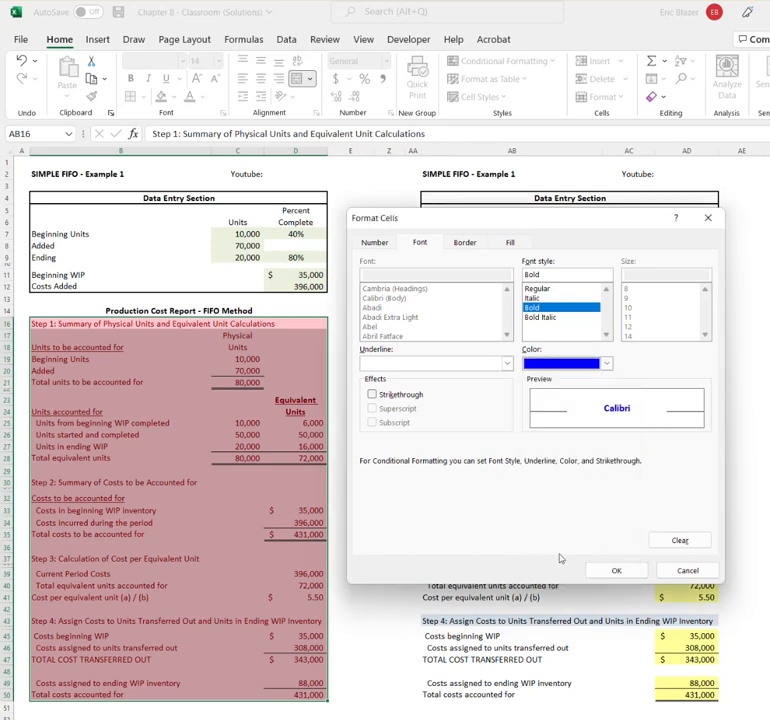
click(616, 571)
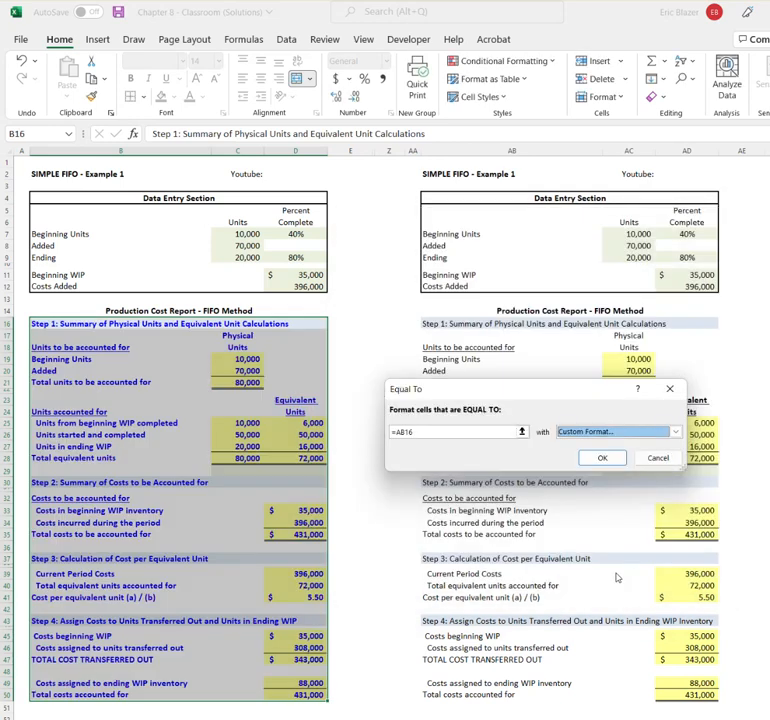
click(604, 457)
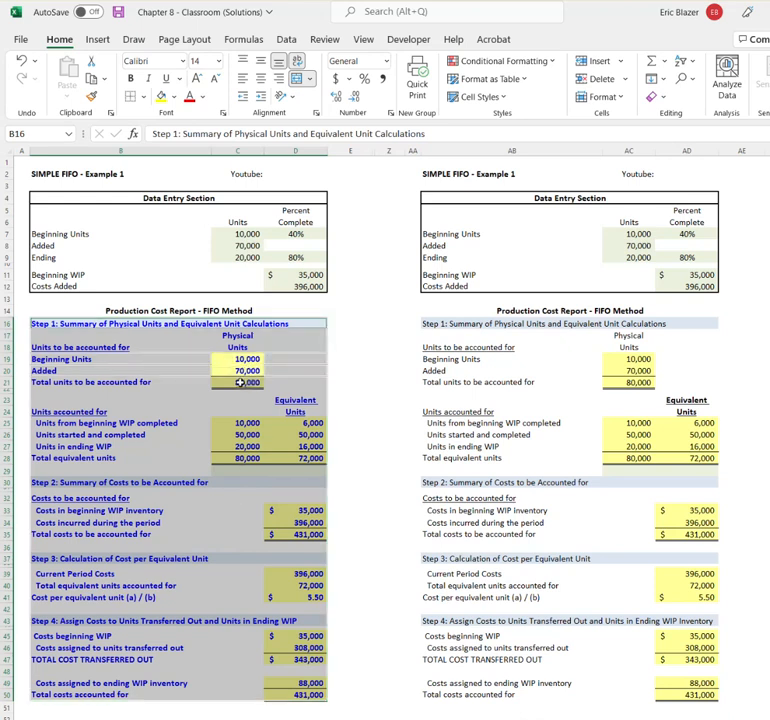
- Exclude the yellow answer cells from the selected range and clear the conditional formatting rules from the remaining label cells
drag(249, 424, 262, 462)
drag(297, 510, 300, 694)
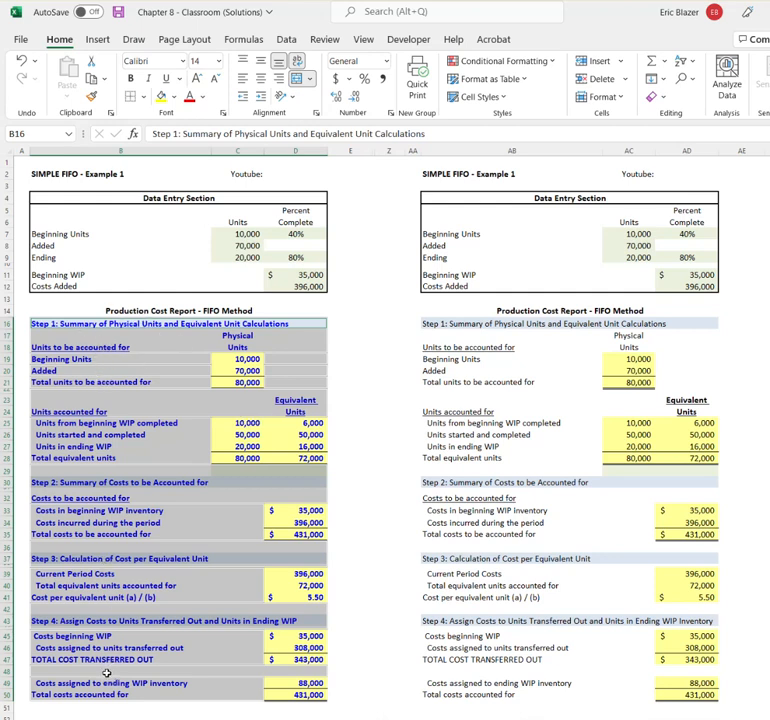
click(511, 64)
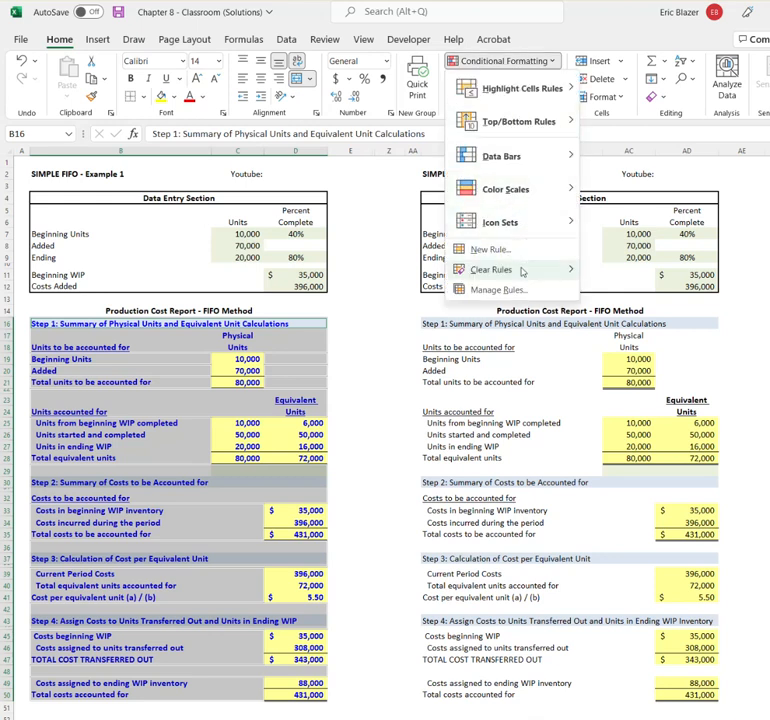
mouse_move(522, 270)
click(658, 271)
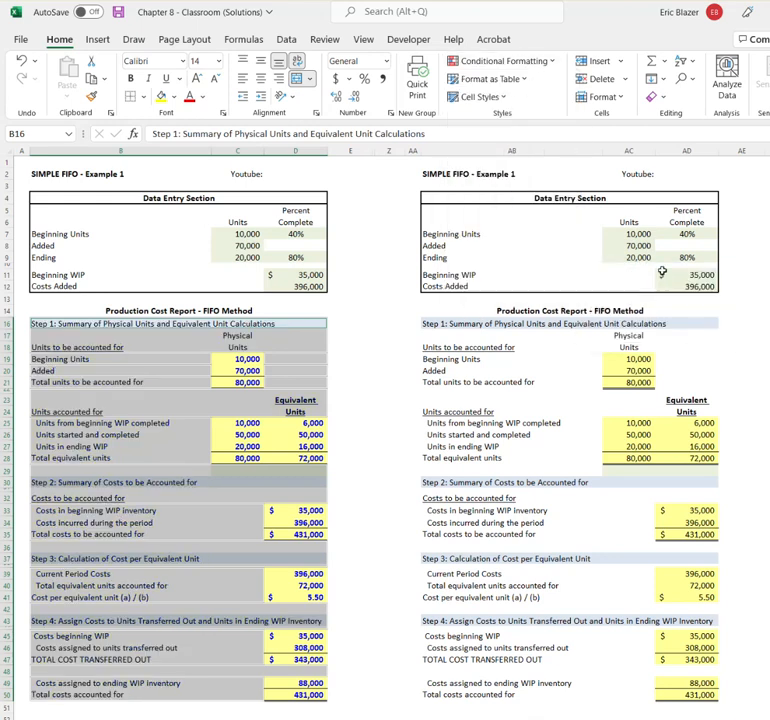
click(370, 386)
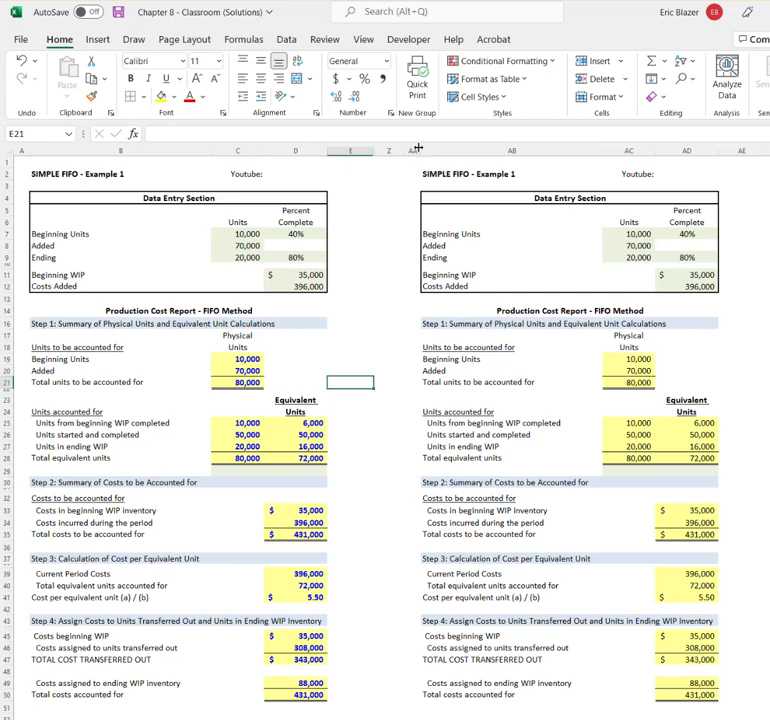
- Hide the copied report in columns AA:AD with white text, white fill and no borders
drag(418, 148, 666, 148)
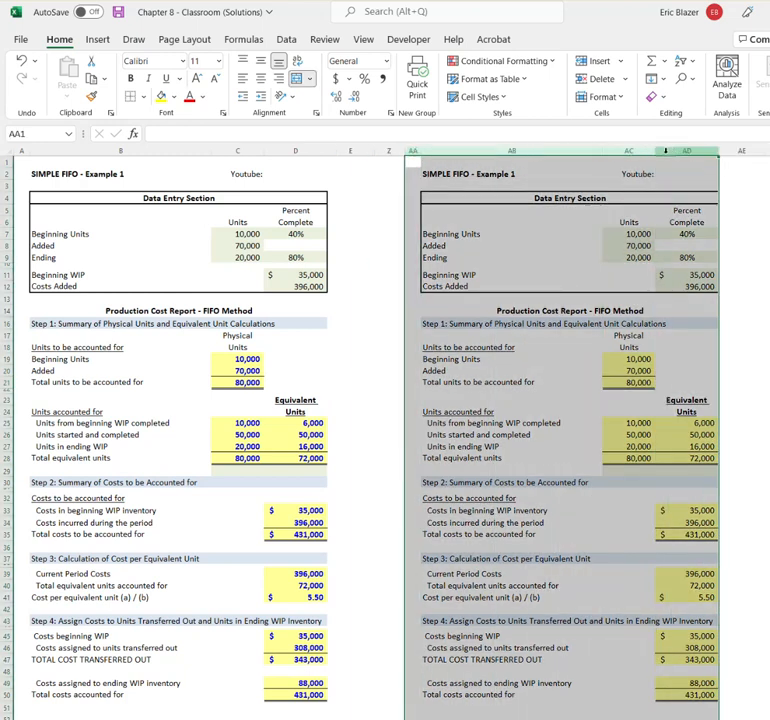
click(204, 98)
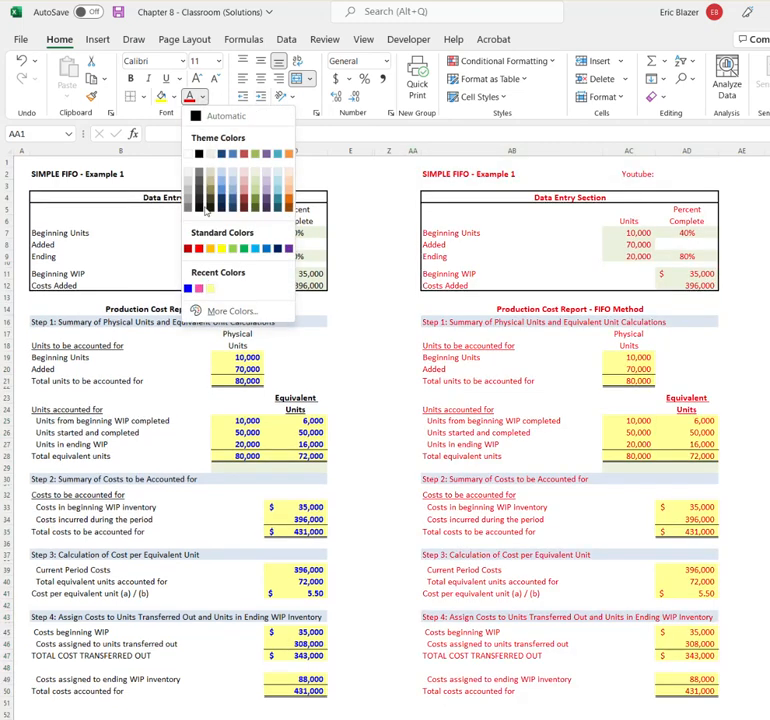
click(188, 153)
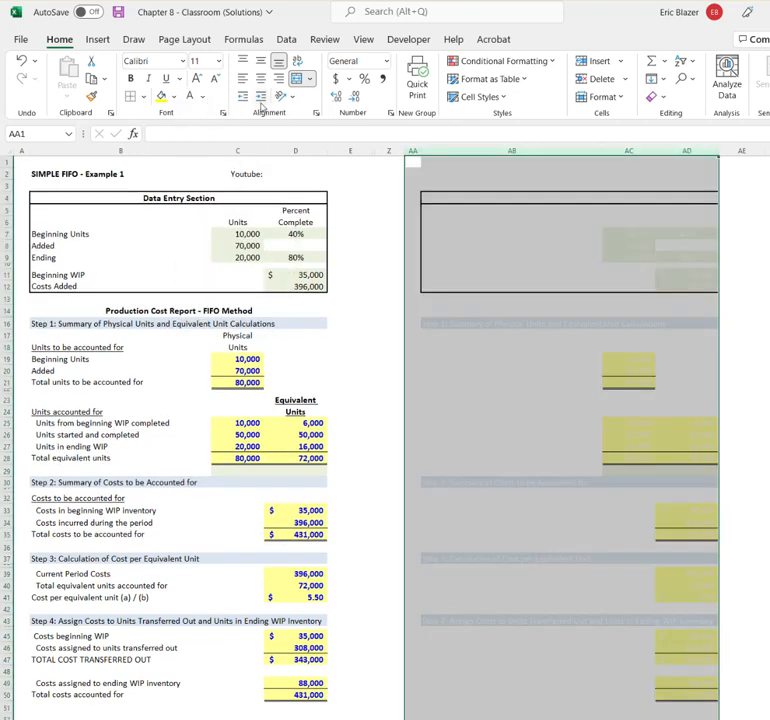
click(173, 97)
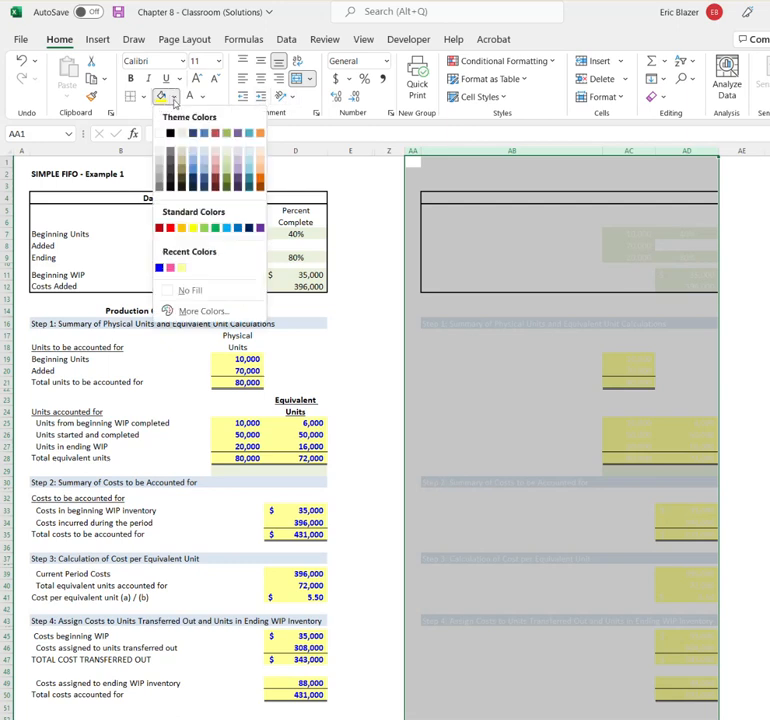
click(159, 135)
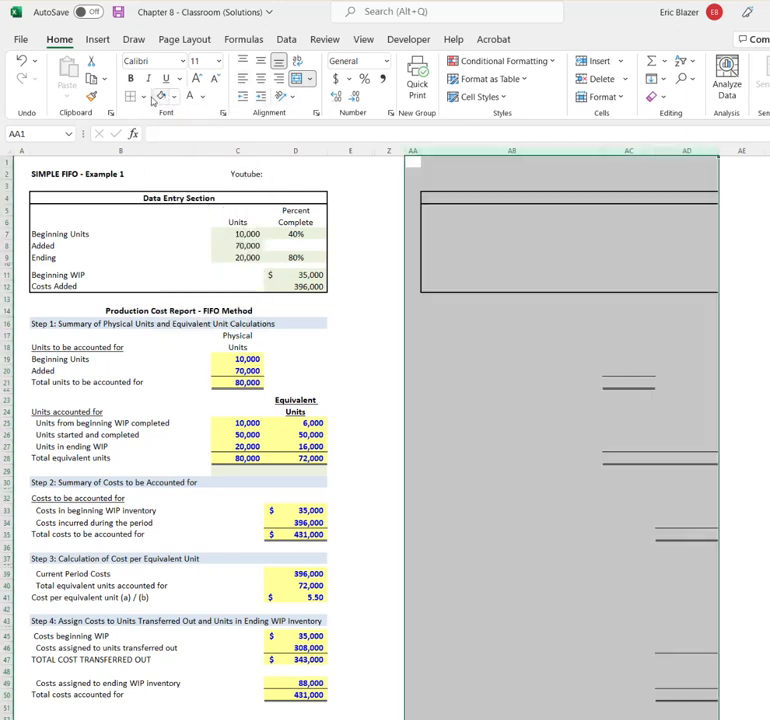
key(ctrl+shift+minus)
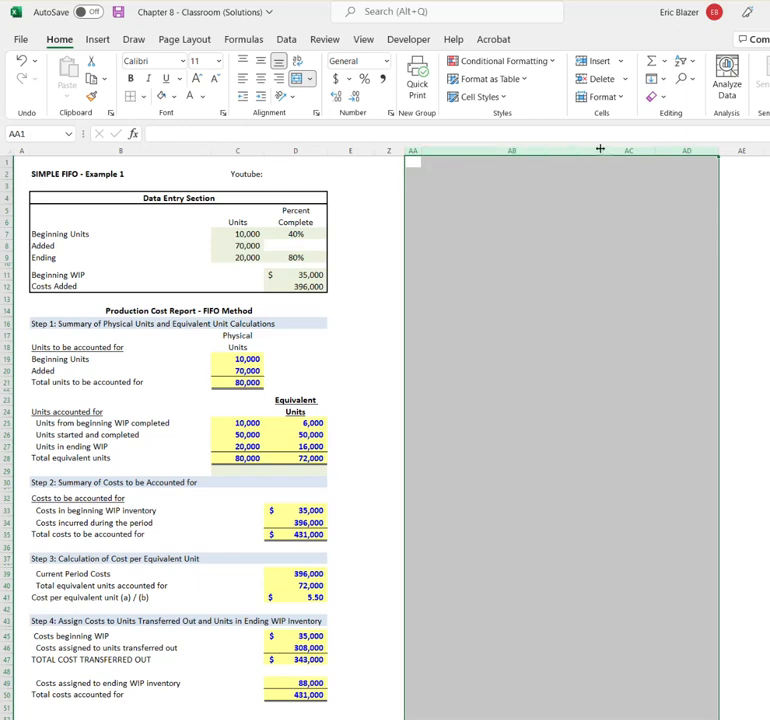
- Narrow the hidden answer key columns AA:AD to a small equal width
mouse_move(413, 150)
mouse_down()
mouse_move(722, 148)
mouse_move(701, 155)
mouse_move(410, 158)
mouse_up()
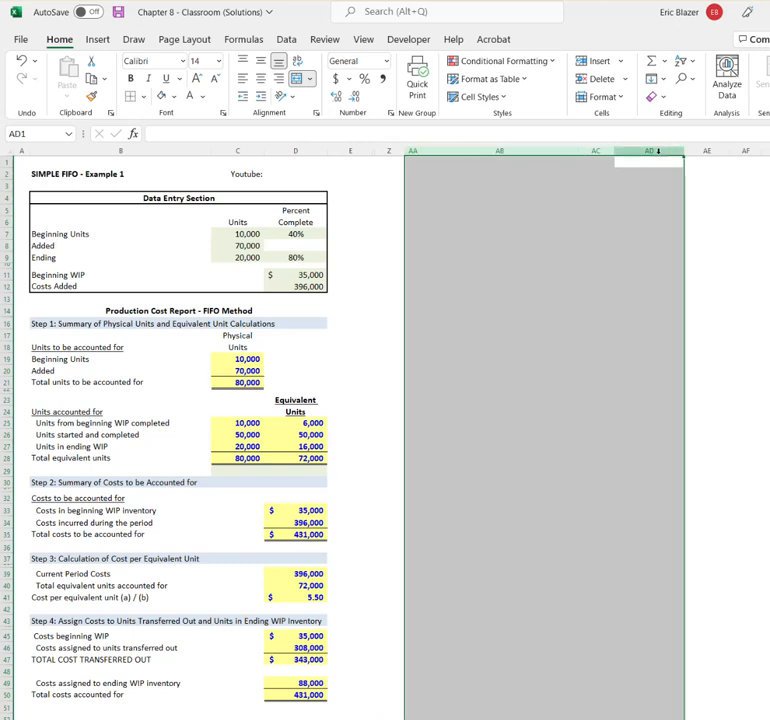
drag(682, 152, 622, 171)
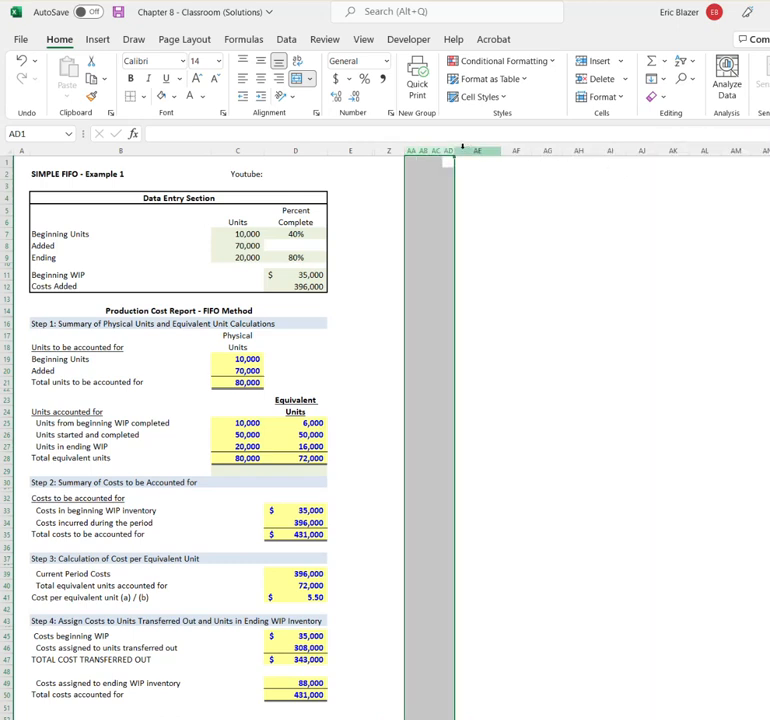
- Narrow columns AA through AJ to the same small width and hide them
click(411, 151)
drag(411, 151, 632, 156)
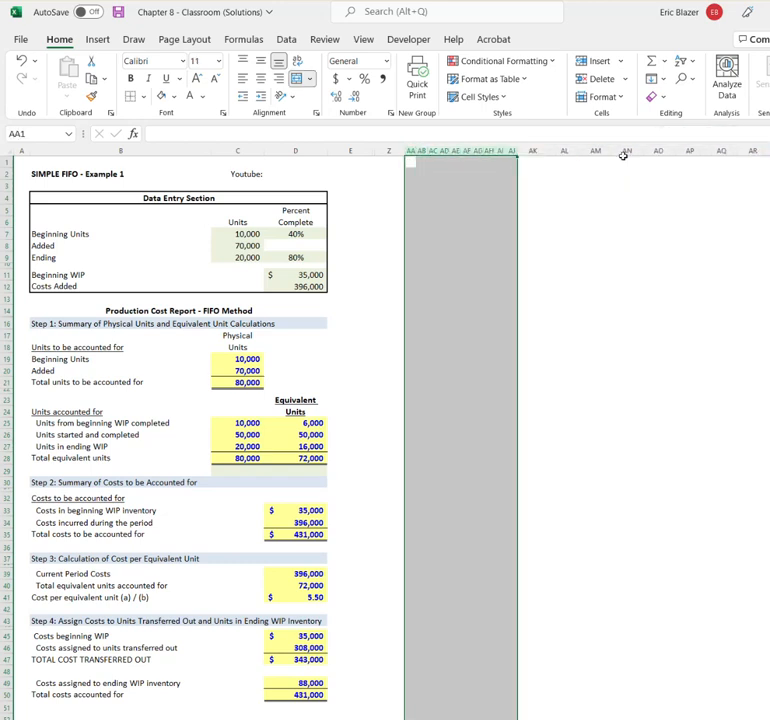
right_click(445, 150)
click(481, 372)
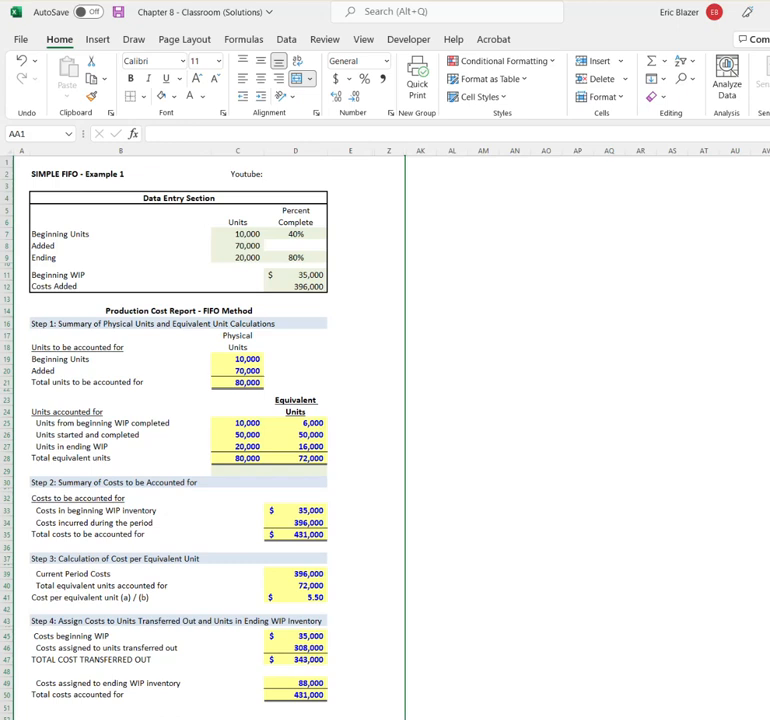
- Set every cell on the worksheet to Locked in the cell protection format
click(9, 151)
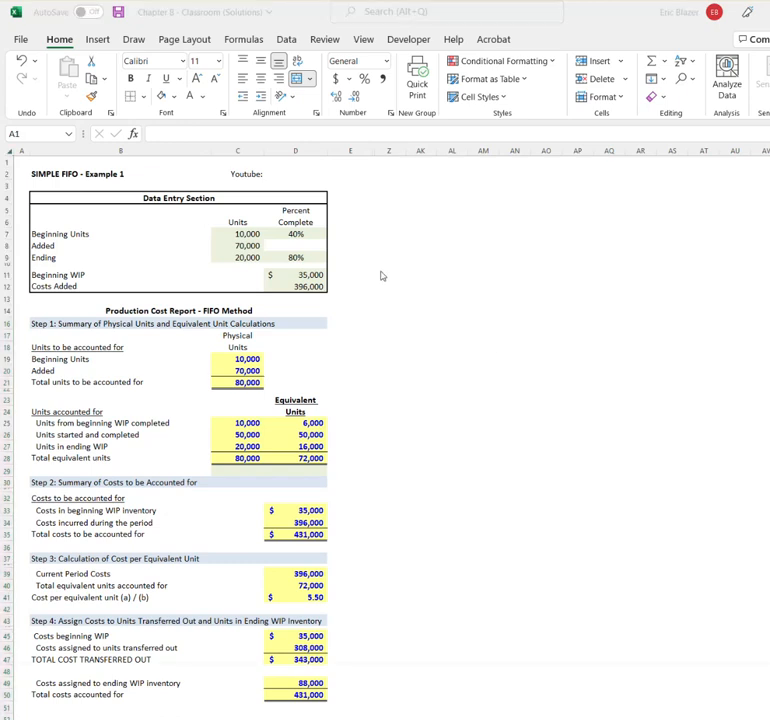
click(9, 151)
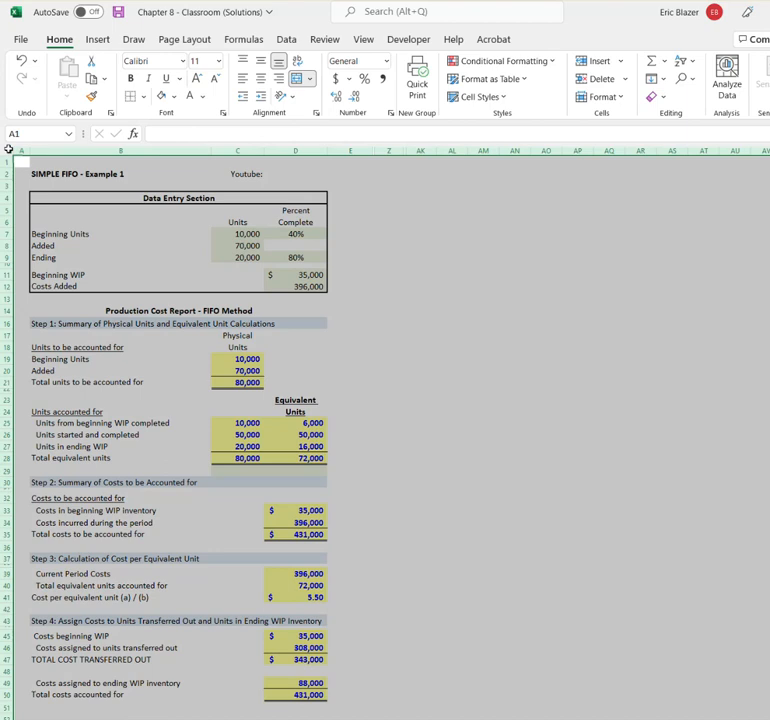
right_click(9, 149)
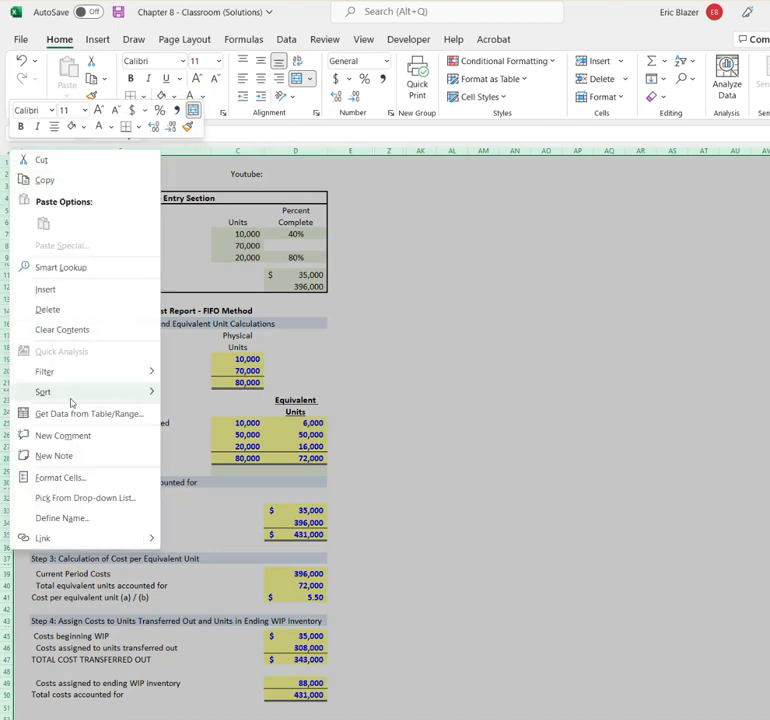
click(76, 477)
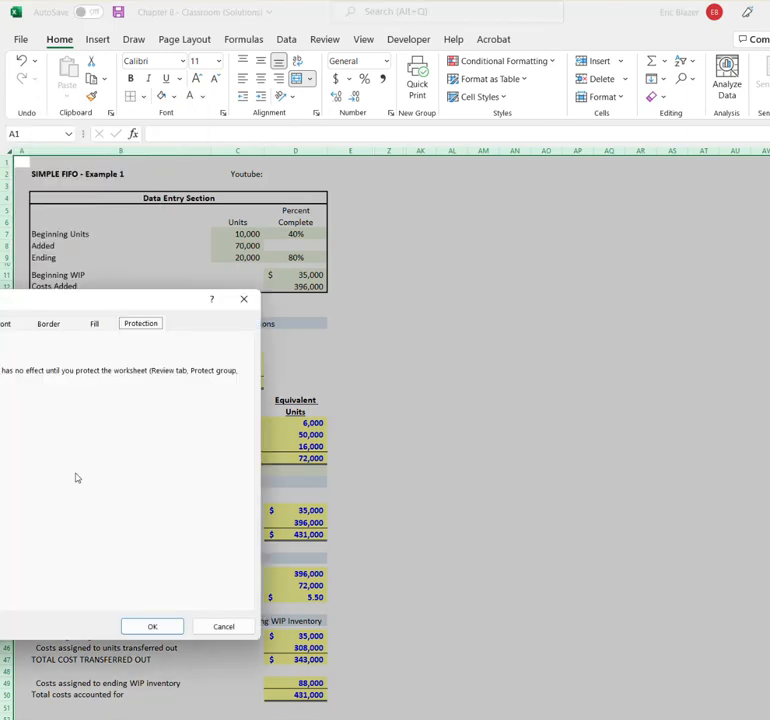
drag(93, 302, 353, 191)
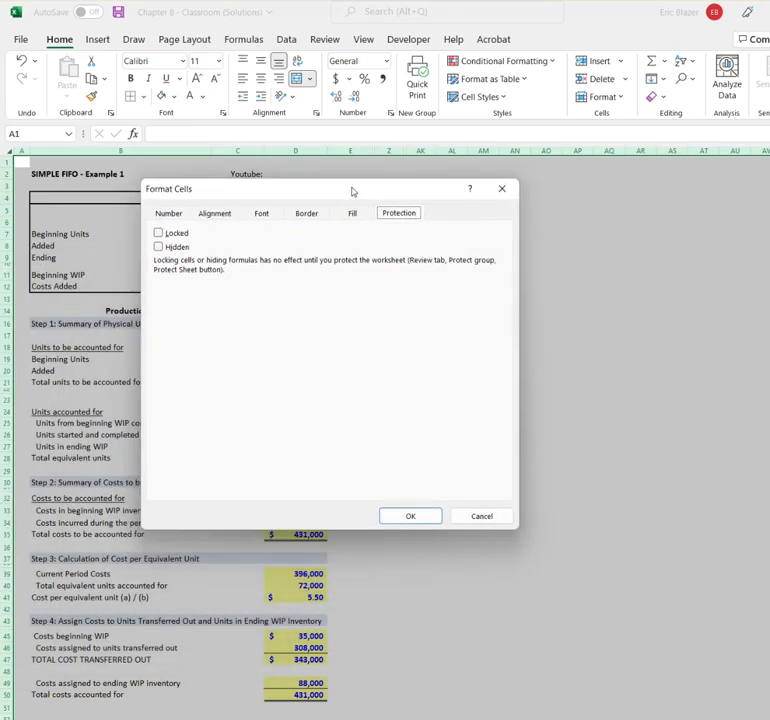
click(158, 233)
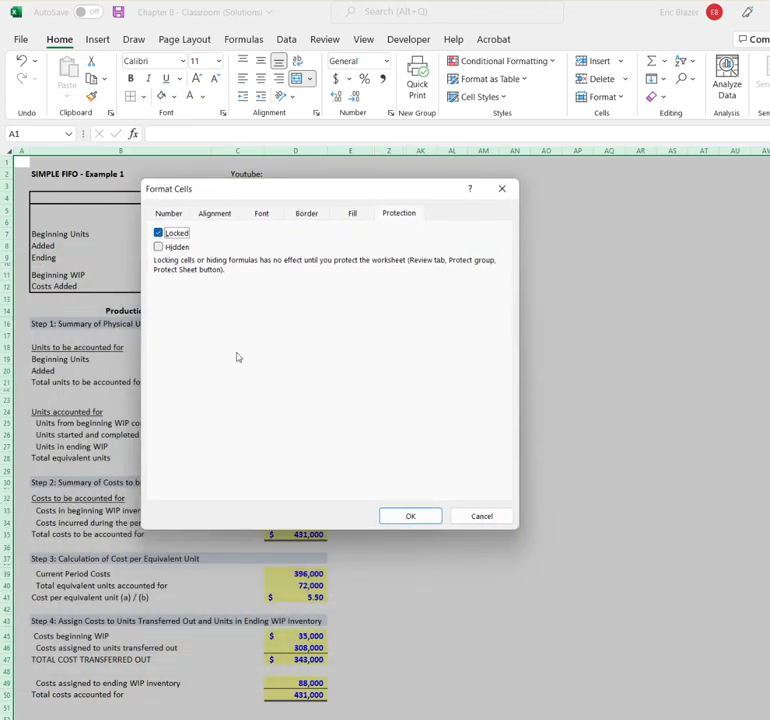
click(414, 517)
click(443, 457)
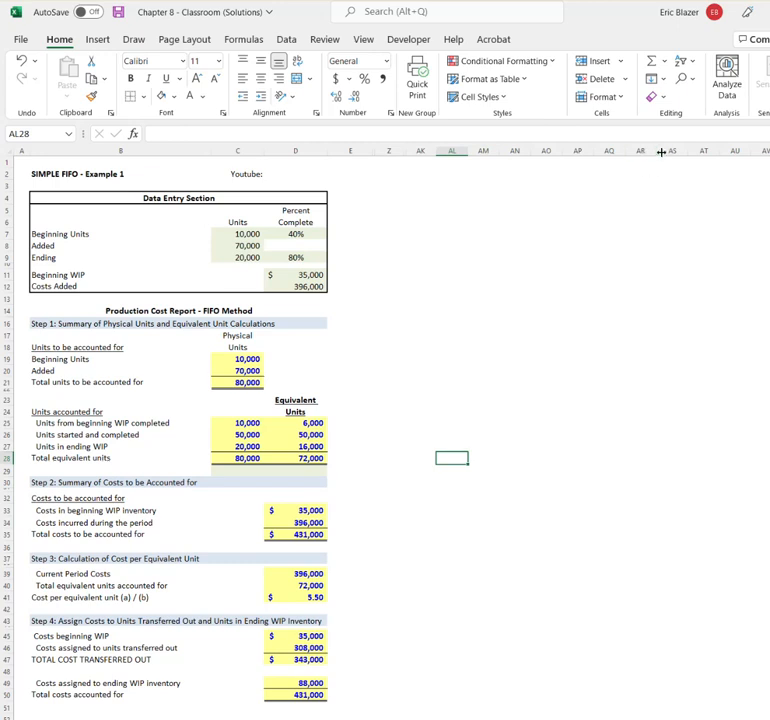
- Unlock all cells in columns B through E so that the report area stays editable
drag(256, 359, 249, 460)
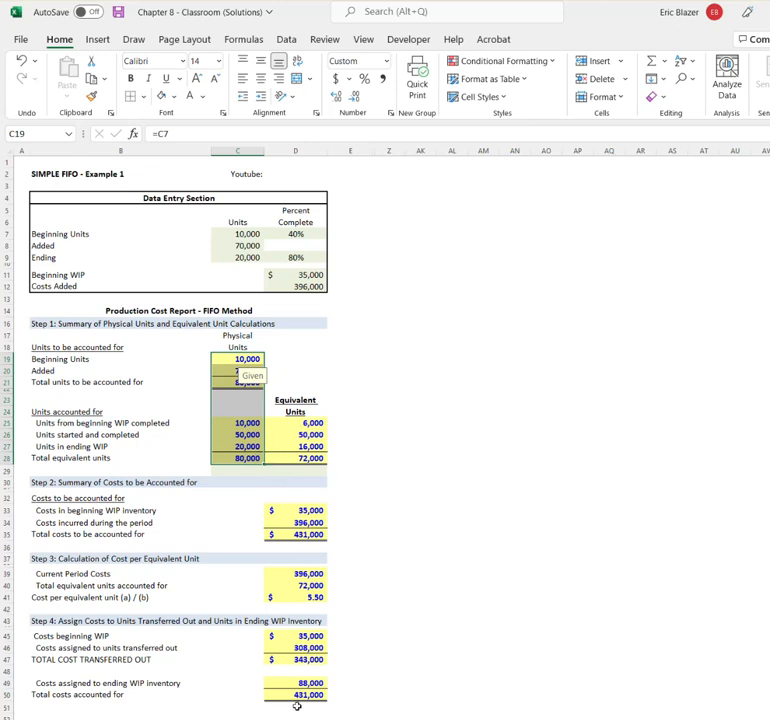
click(44, 150)
drag(44, 150, 348, 151)
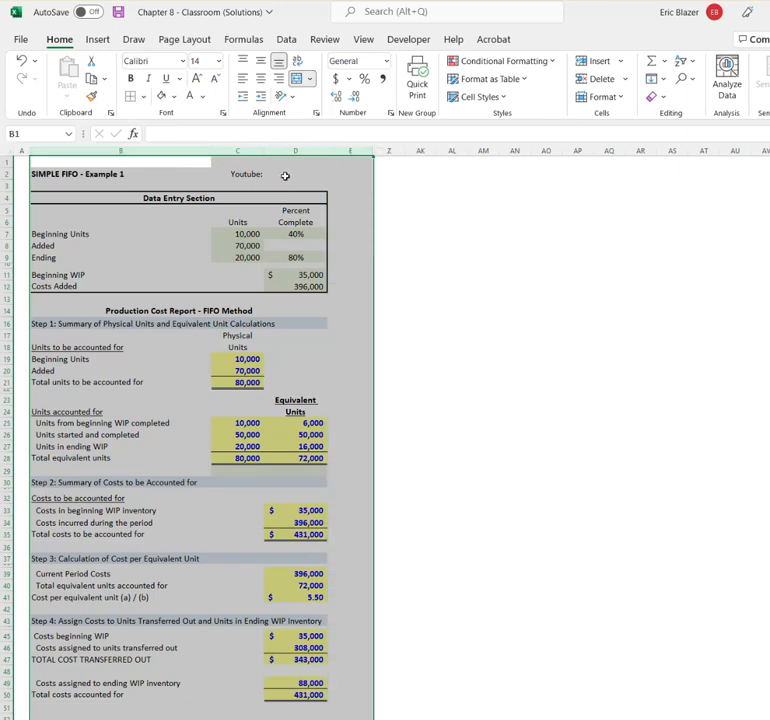
right_click(339, 149)
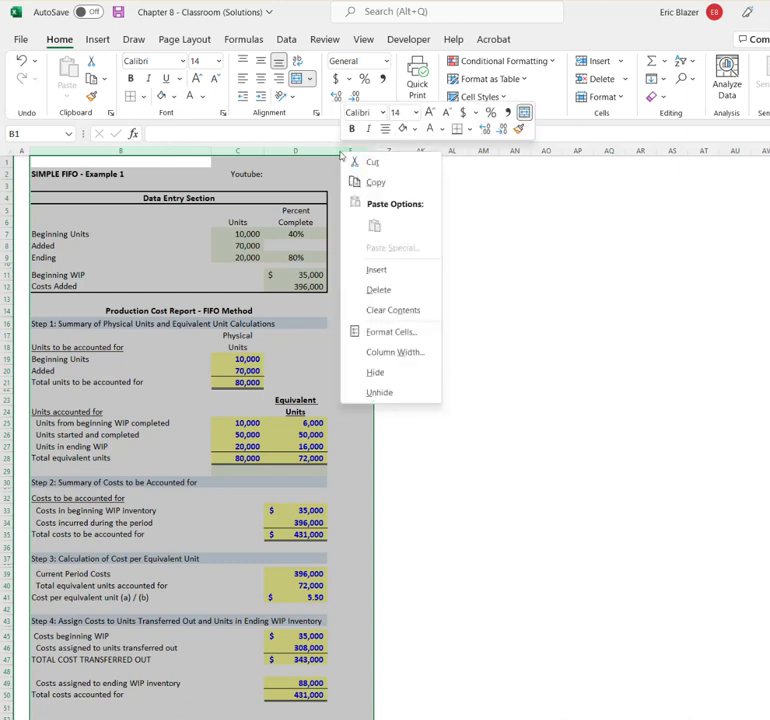
click(381, 330)
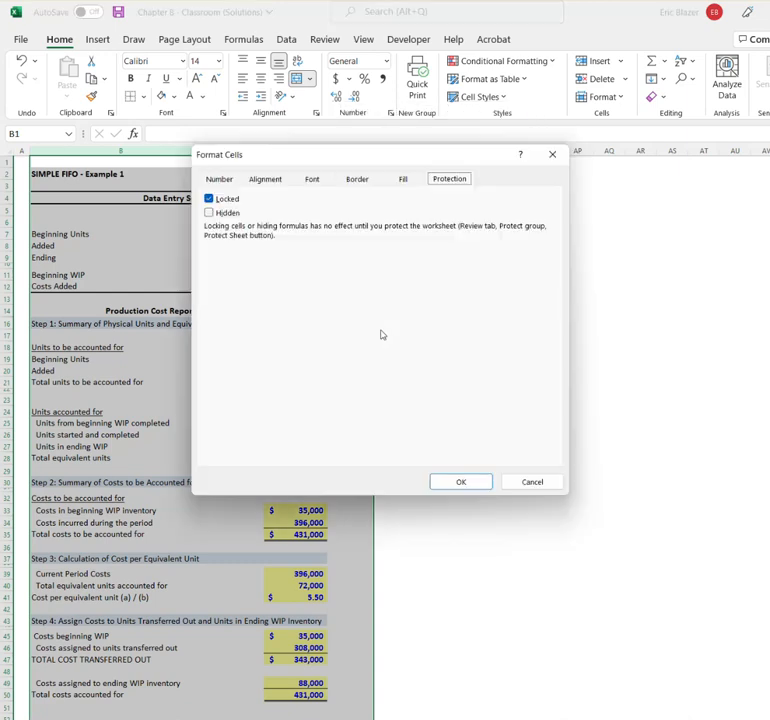
click(211, 202)
click(210, 201)
click(464, 484)
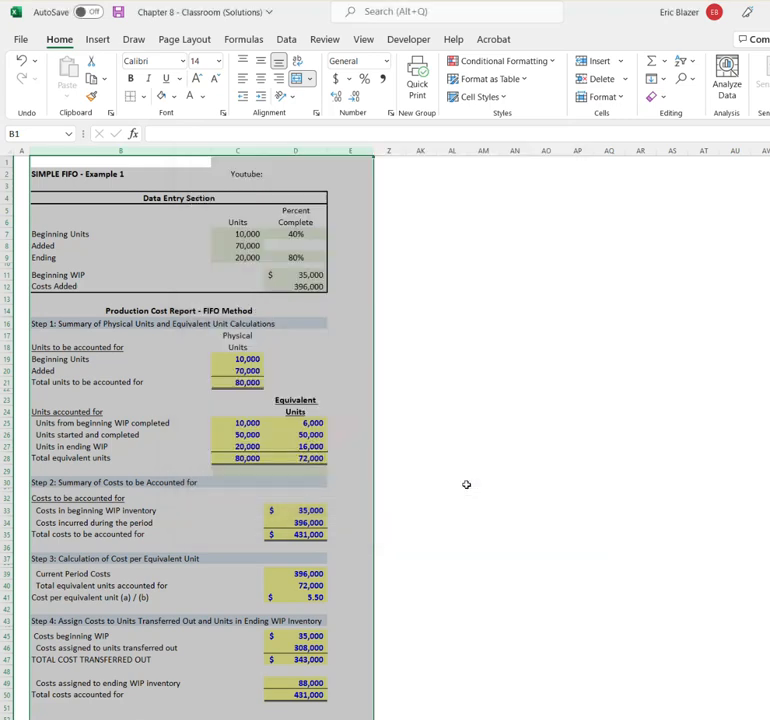
click(488, 346)
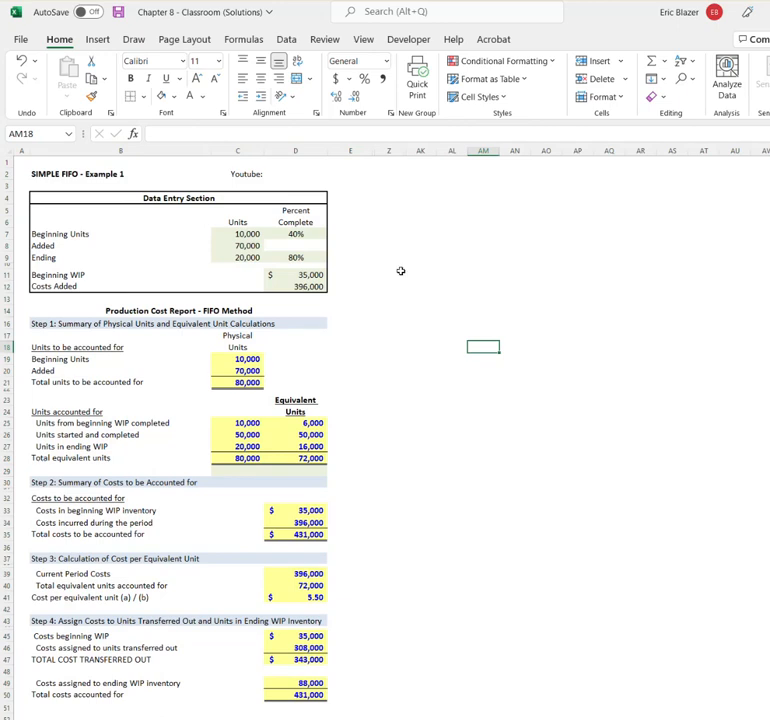
- Protect the sheet with a password, allowing only selection of locked and unlocked cells, and confirm the password
click(326, 40)
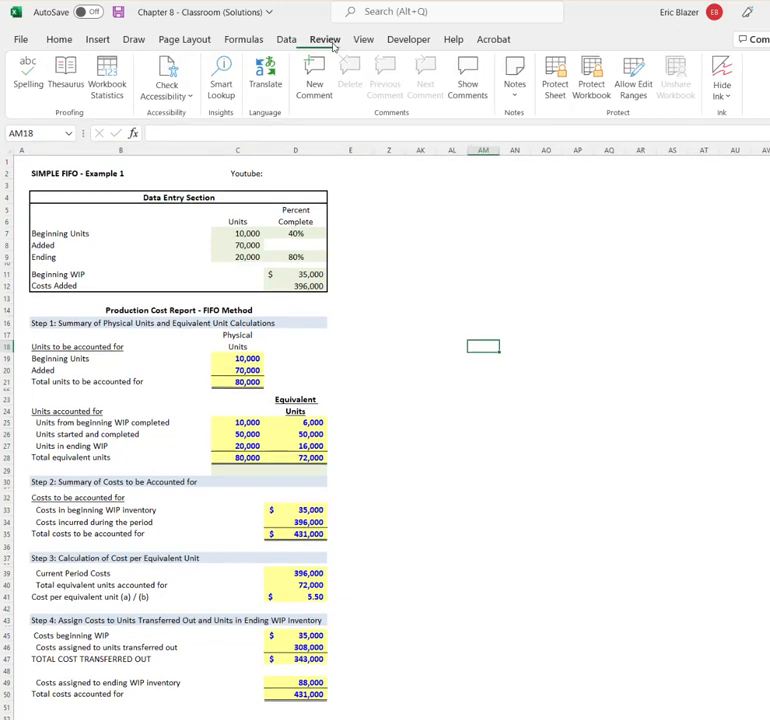
click(557, 92)
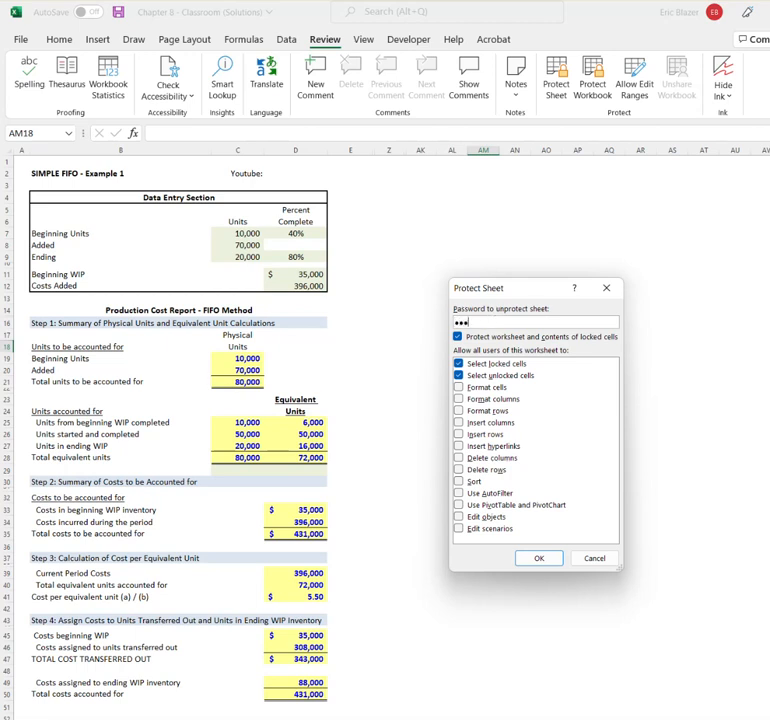
key(Return)
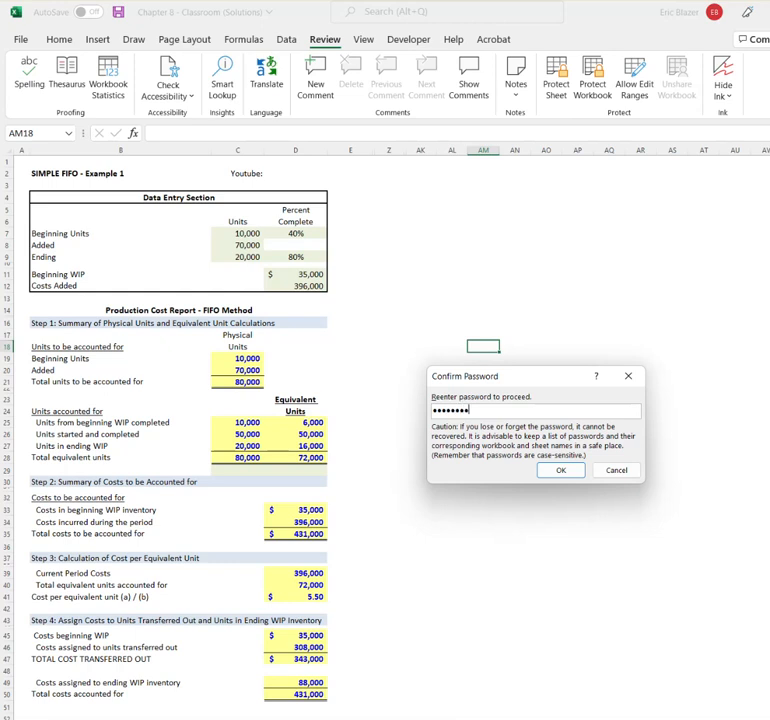
key(Return)
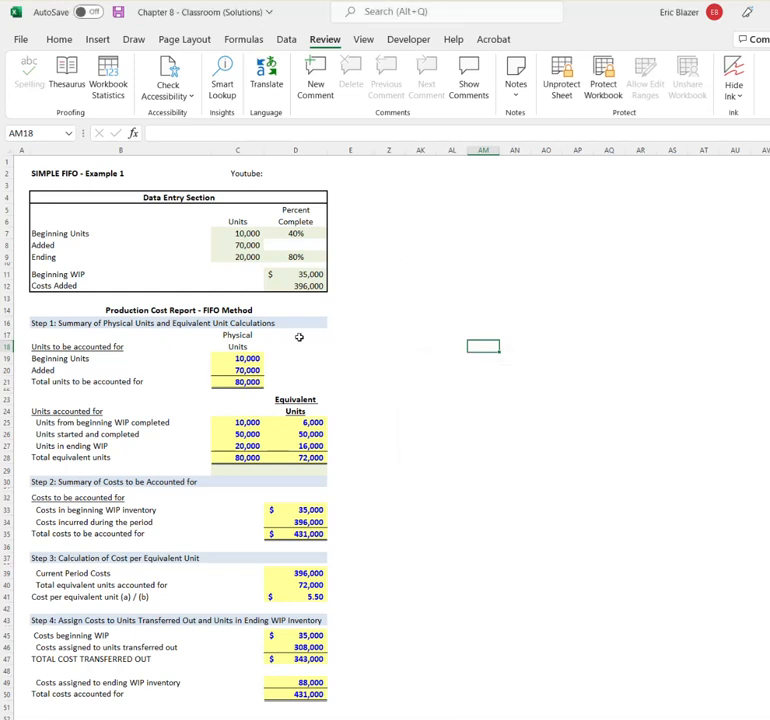
- Clear the contents of all yellow answer cells in columns C and D, from row 19 through row 50
drag(246, 362, 248, 457)
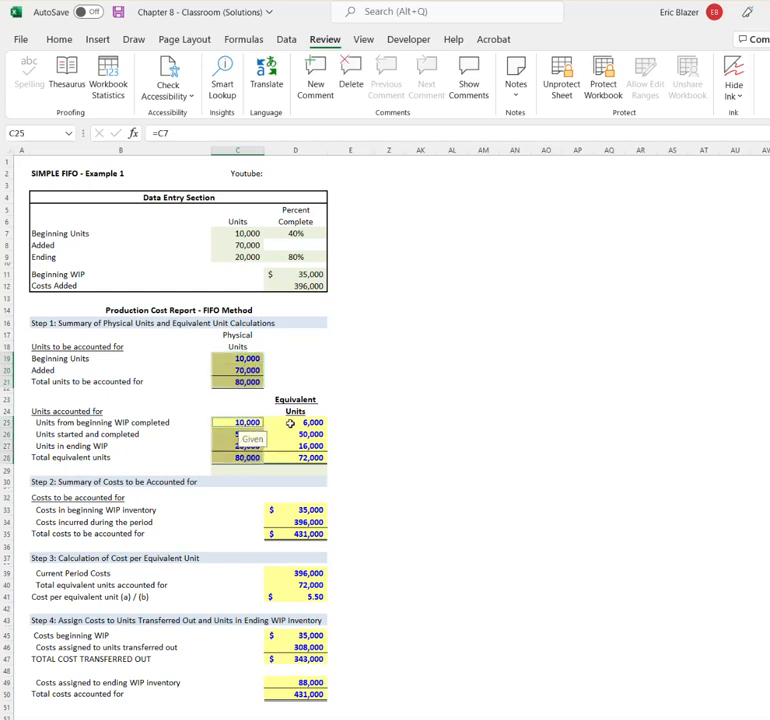
drag(290, 423, 300, 457)
drag(280, 510, 275, 690)
key(Delete)
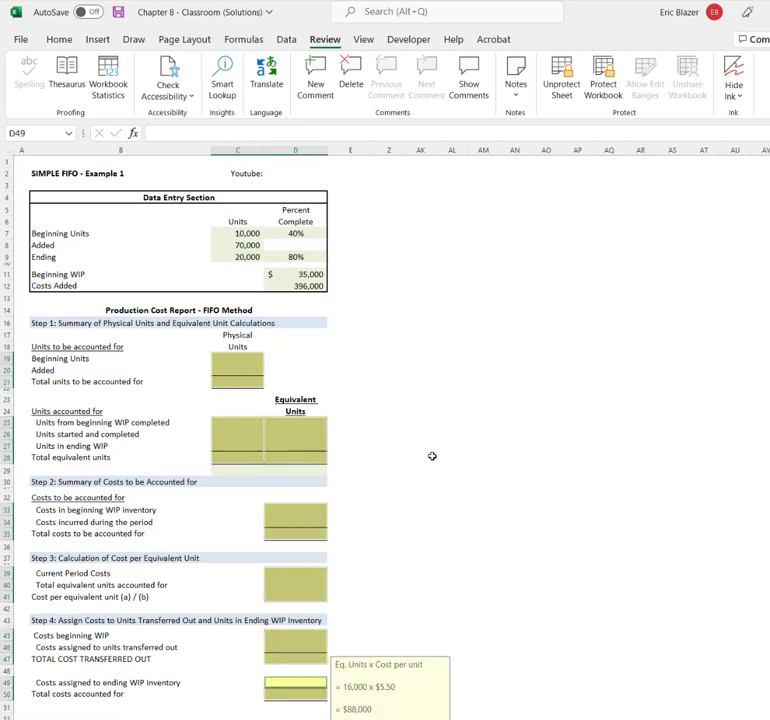
click(426, 466)
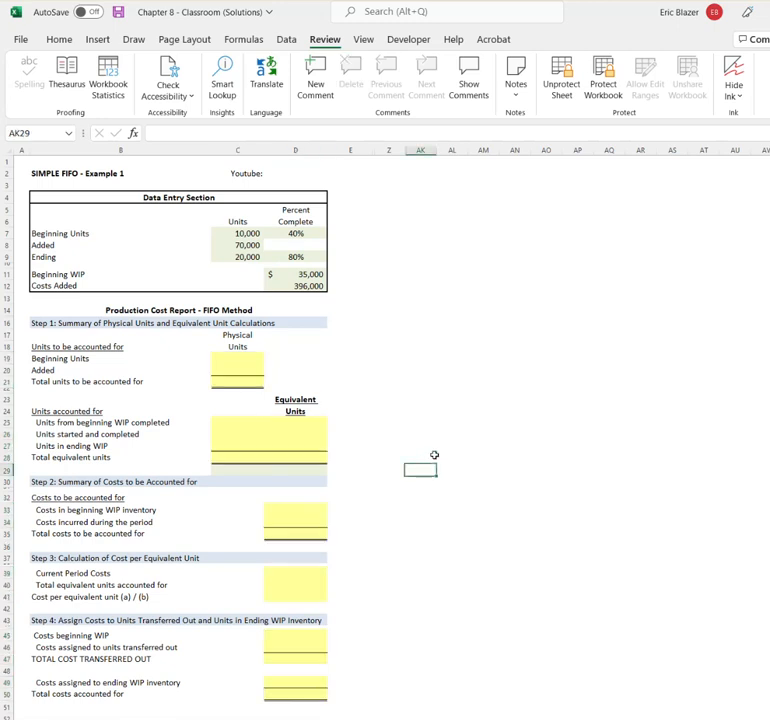
- Try to edit the locked cell AS4 to test the sheet protection
click(661, 201)
double_click(661, 201)
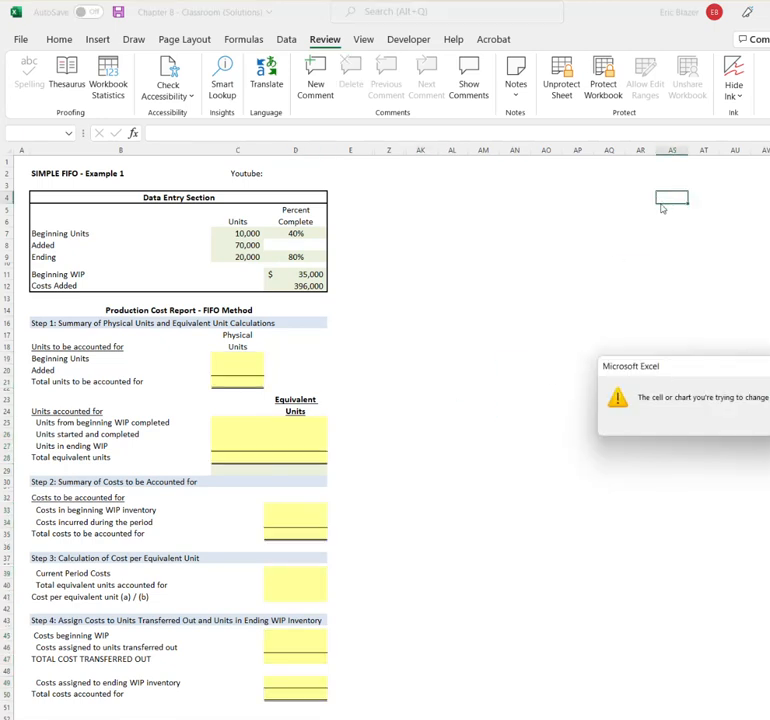
drag(769, 366, 498, 328)
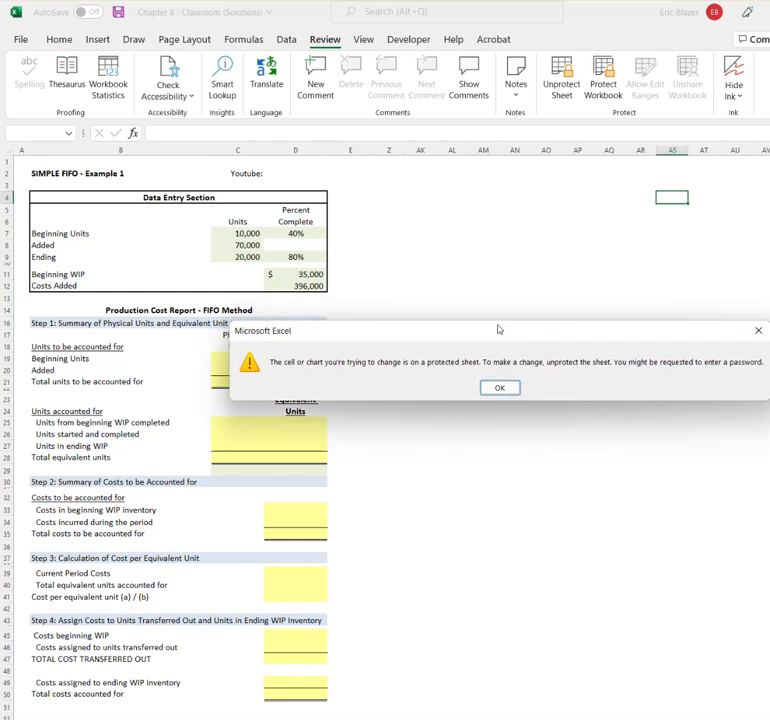
click(499, 388)
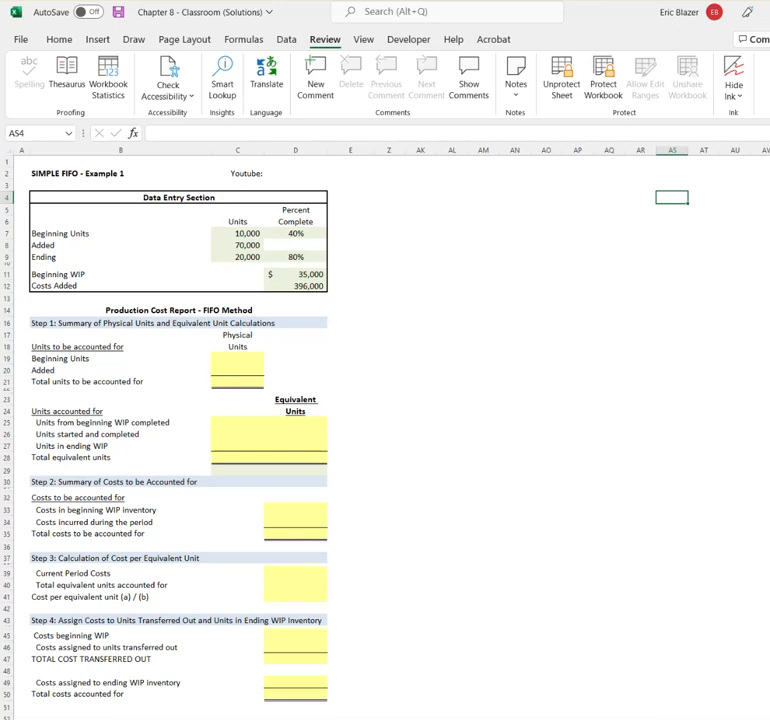
- Enter the label Fall 2022 in cell F1 of the Weighted Average Example 1 sheet
drag(769, 719, 769, 714)
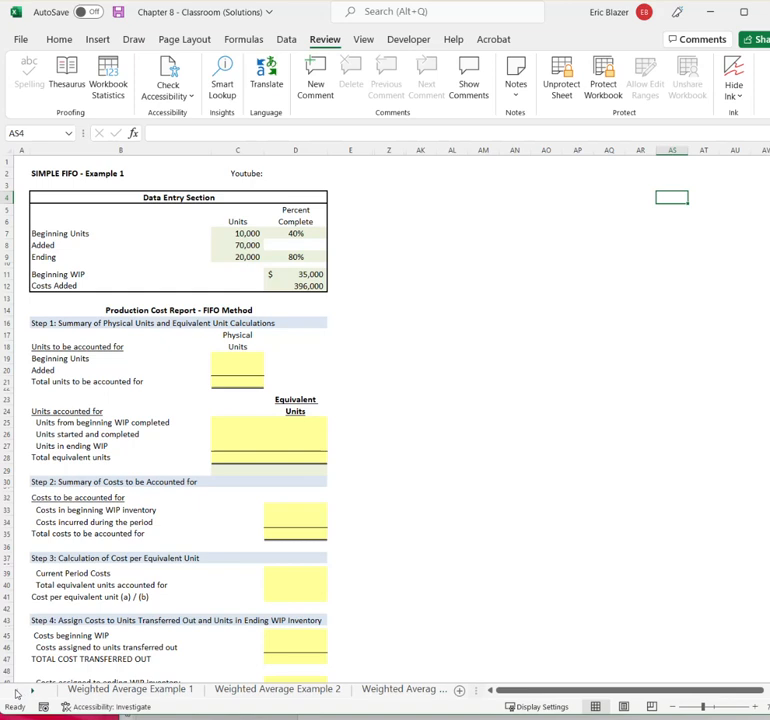
click(130, 689)
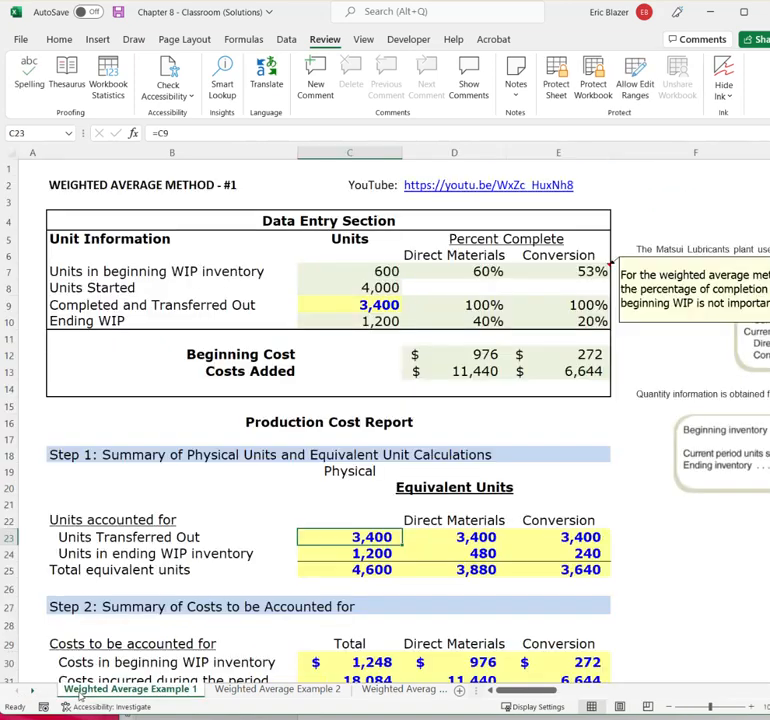
click(42, 163)
click(105, 165)
click(309, 167)
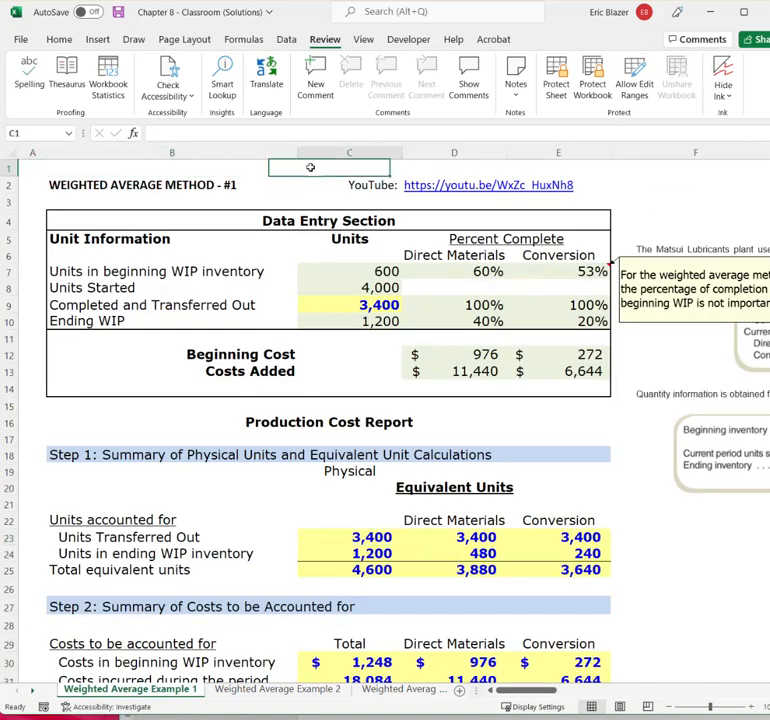
click(488, 167)
click(535, 169)
click(662, 168)
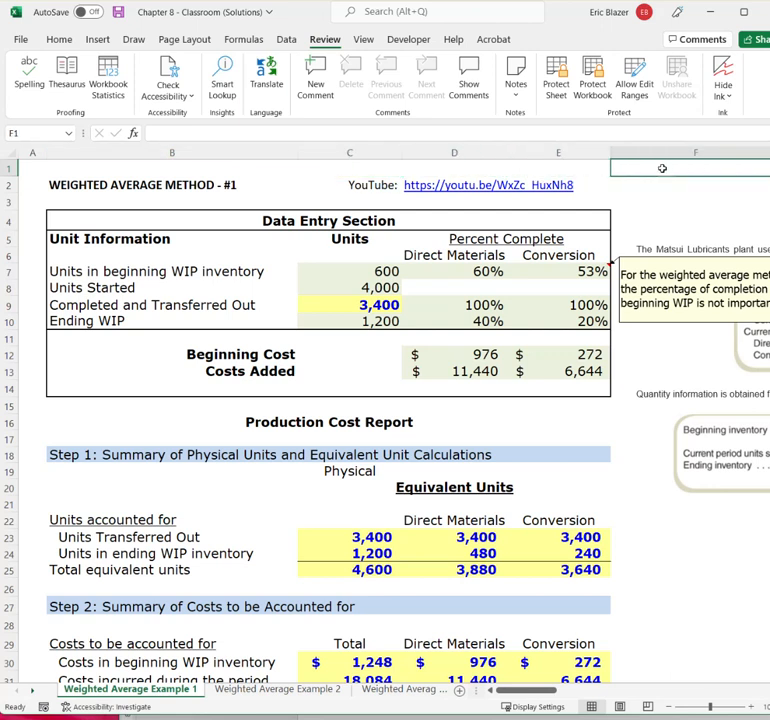
text(Fall2)
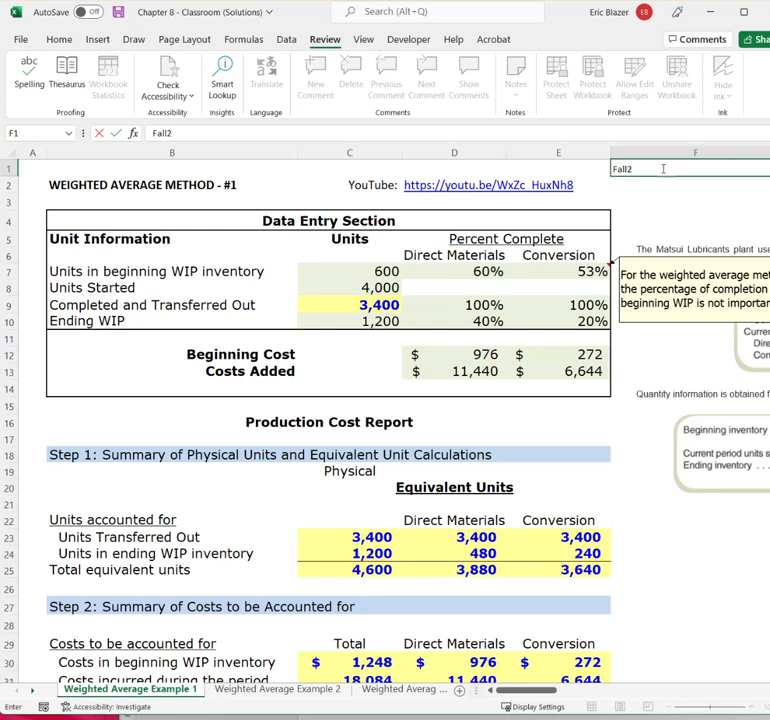
key(BackSpace)
text(2022)
key(Return)
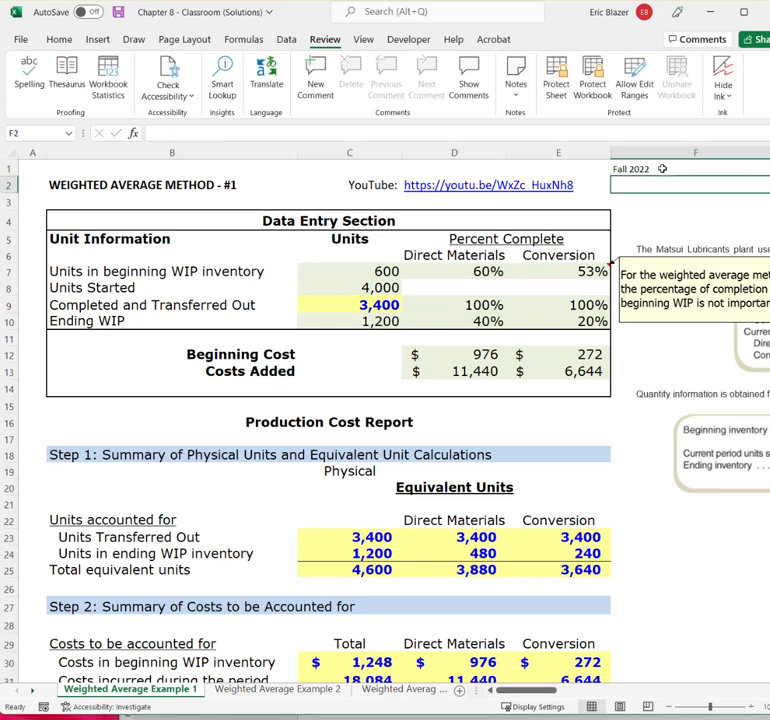
- Hide the Fall 2022 label in cell F1 by setting its font color to white
key(Up)
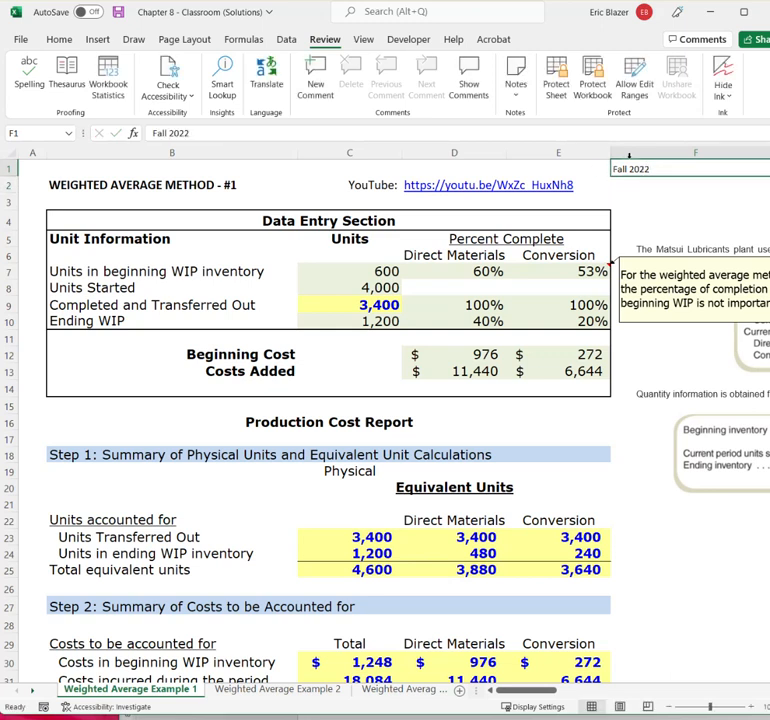
click(57, 40)
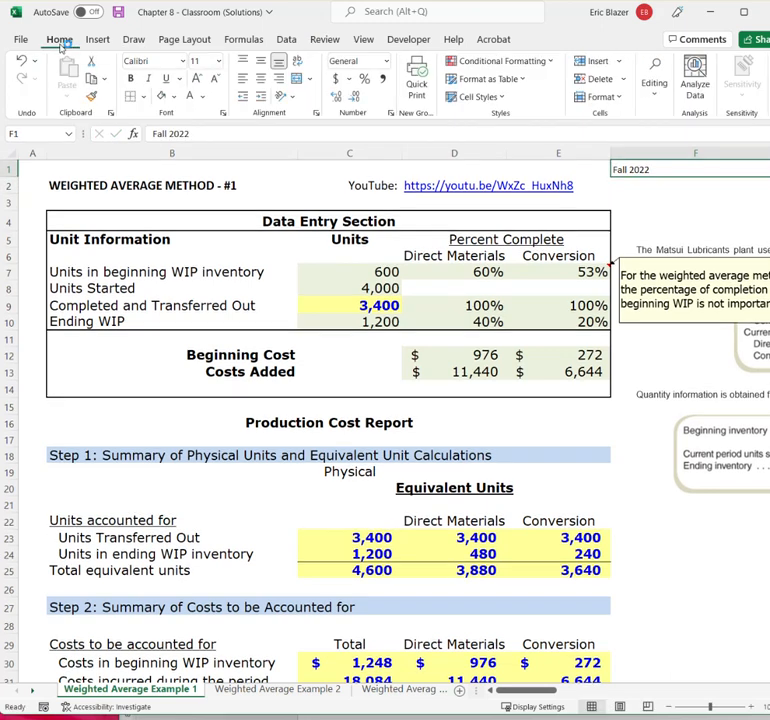
click(190, 97)
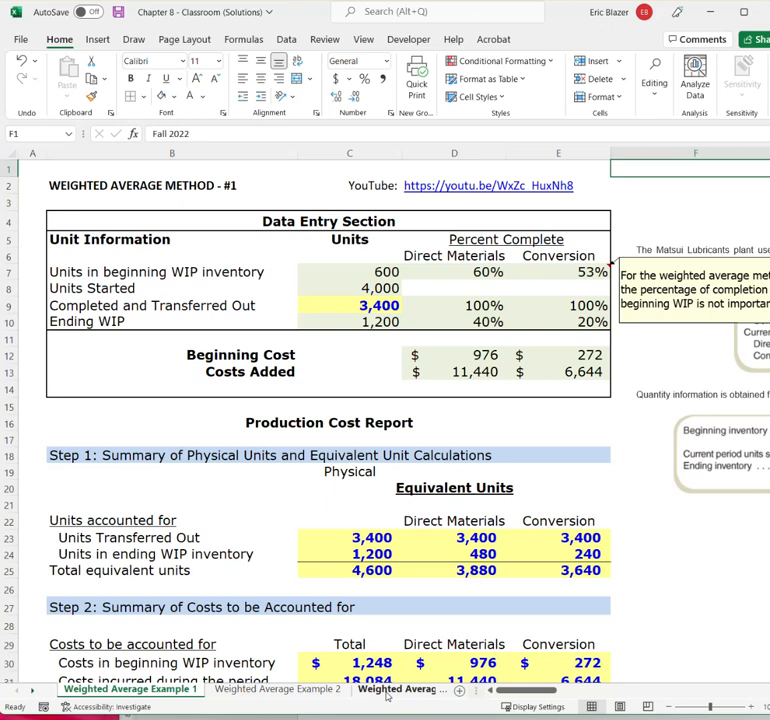
- Color the tabs of all sheets from Weighted Average Example 1 through FIFO (Problem 8-31 OLD) light blue, and ungroup them on Weighted Average Example 1
ctrl+click(230, 690)
ctrl+click(372, 690)
scroll(373, 690, down, 3)
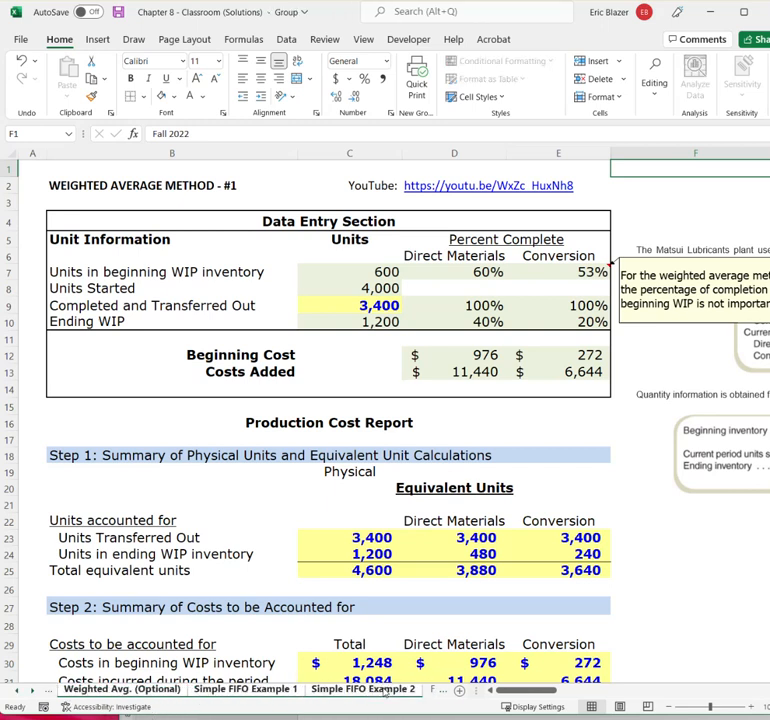
scroll(384, 692, down, 3)
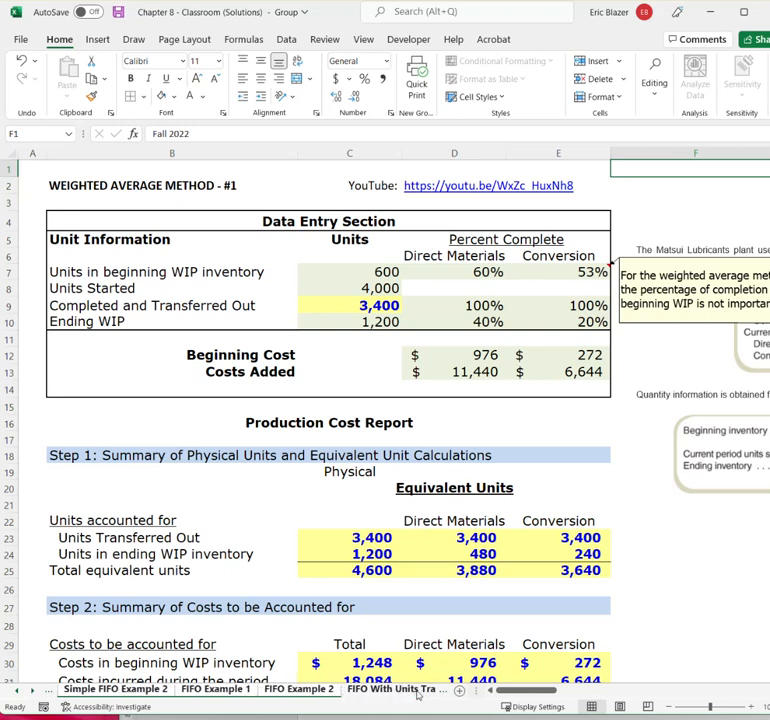
scroll(415, 697, down, 2)
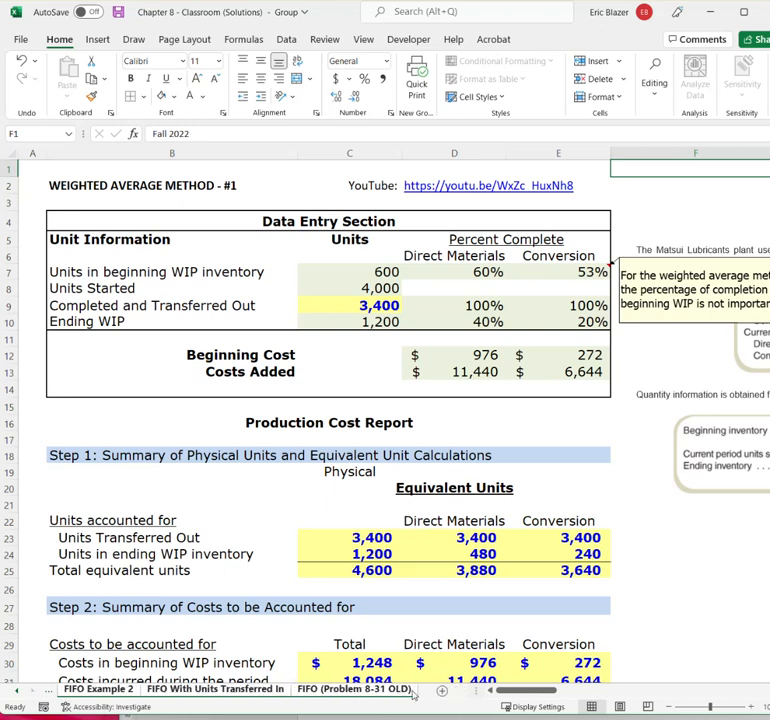
right_click(305, 694)
mouse_move(365, 598)
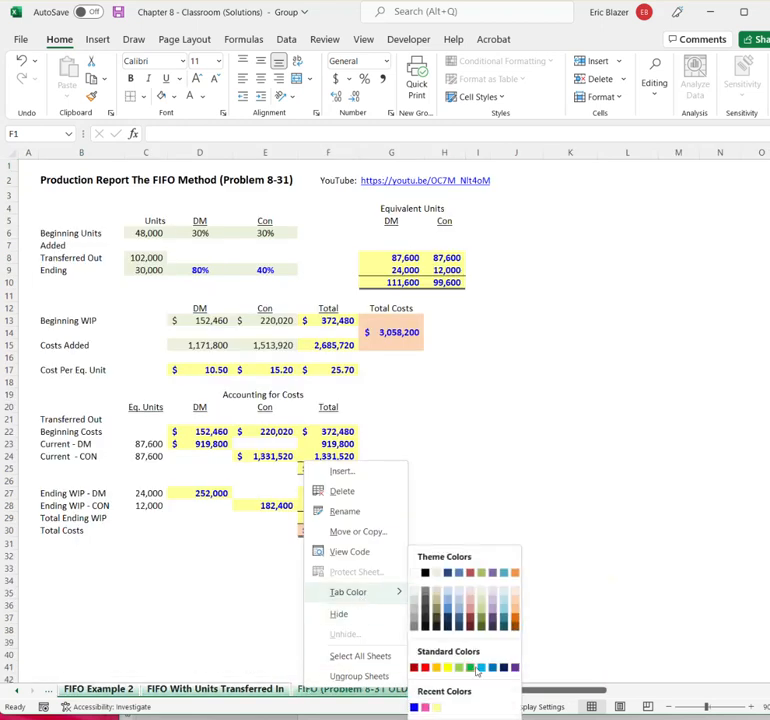
click(481, 668)
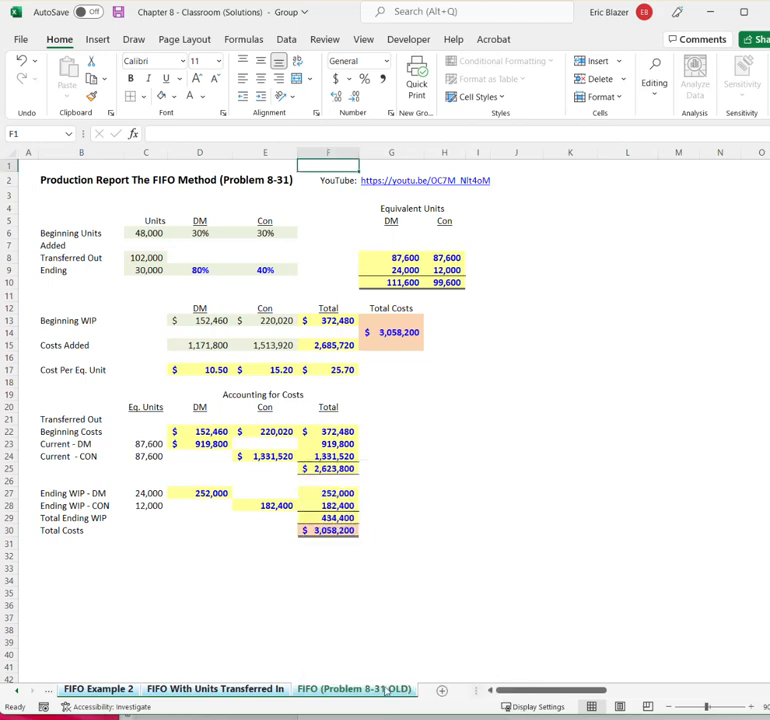
scroll(27, 690, up, 8)
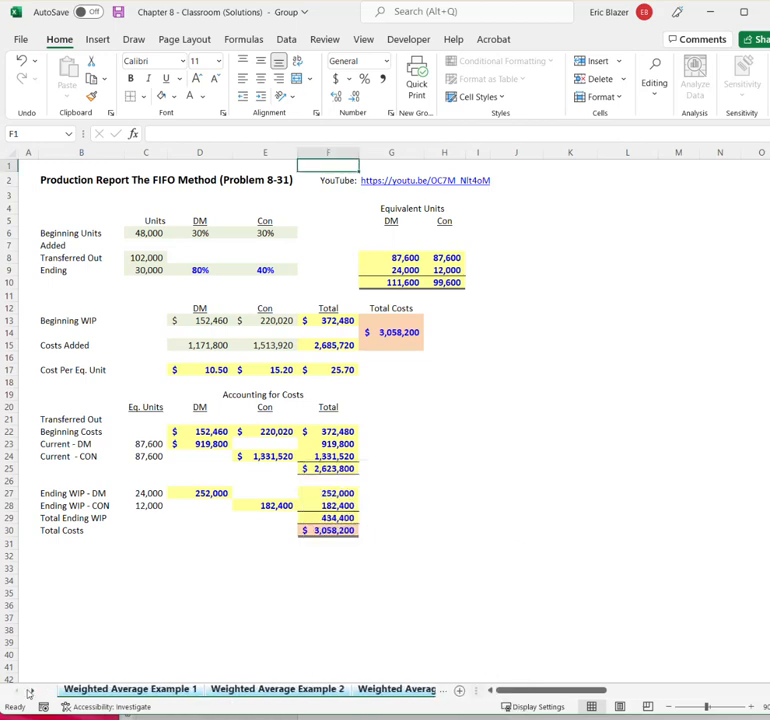
click(72, 689)
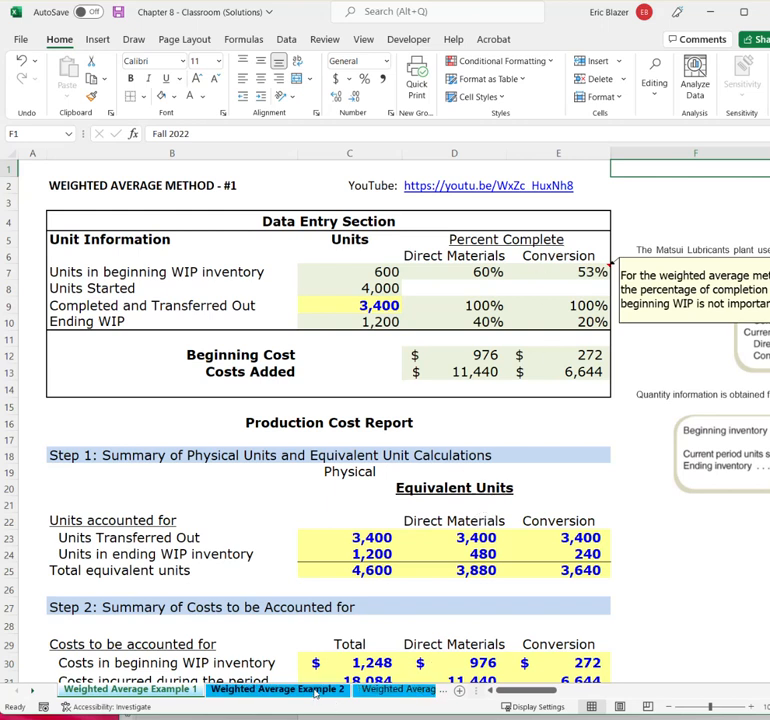
- Protect the workbook's structure with a password, entering and confirming the workbook password
click(328, 42)
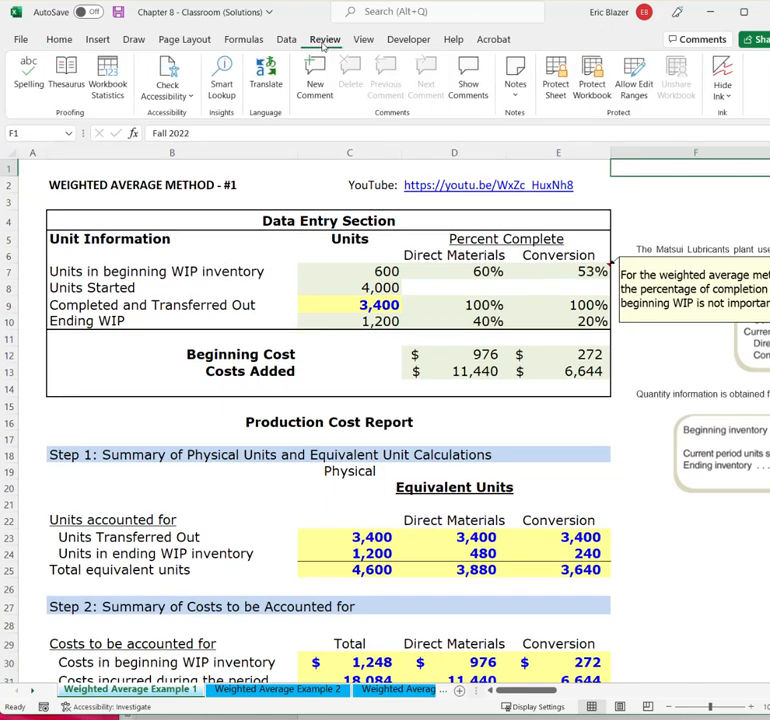
click(593, 86)
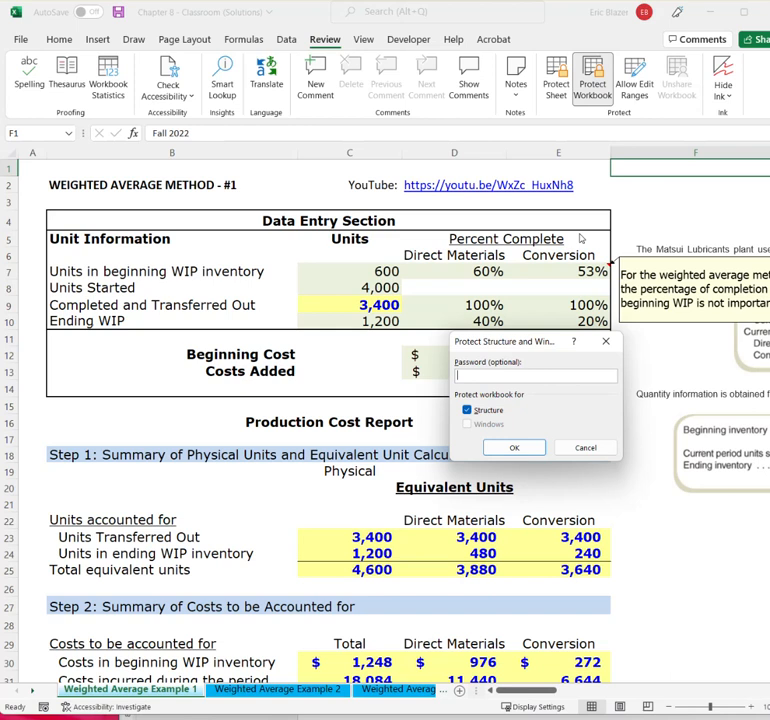
text(••••••••)
key(Return)
text(•••••••)
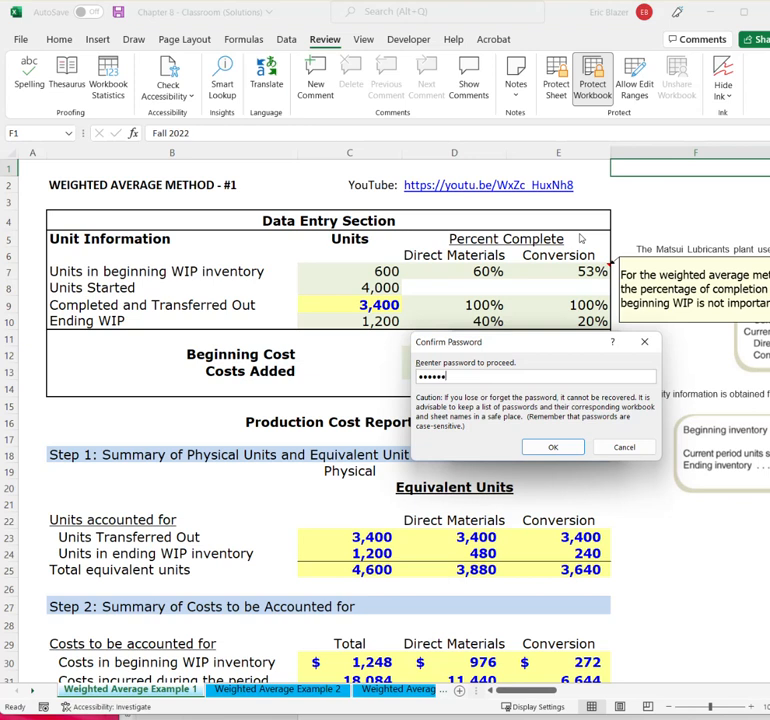
key(Return)
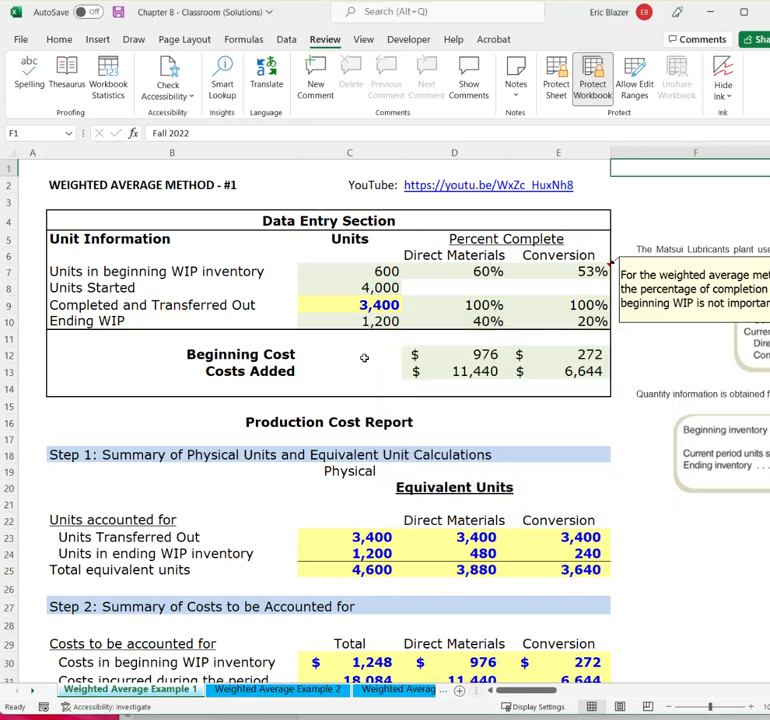
- Clear the yellow answer cells C9, C23:E25 and C30:E32 on the Weighted Average Example 1 sheet
click(362, 303)
drag(352, 538, 573, 572)
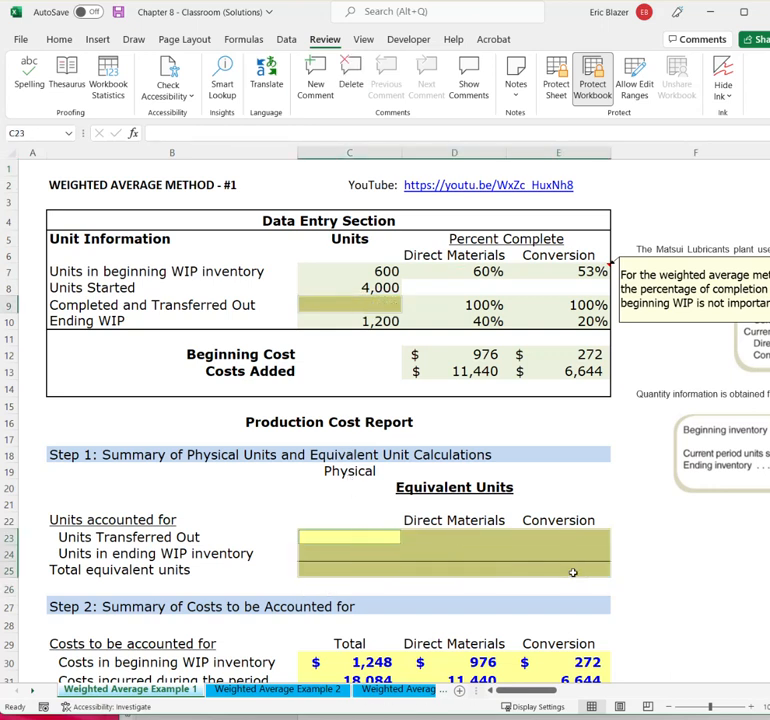
scroll(349, 579, down, 2)
drag(346, 560, 558, 597)
key(Delete)
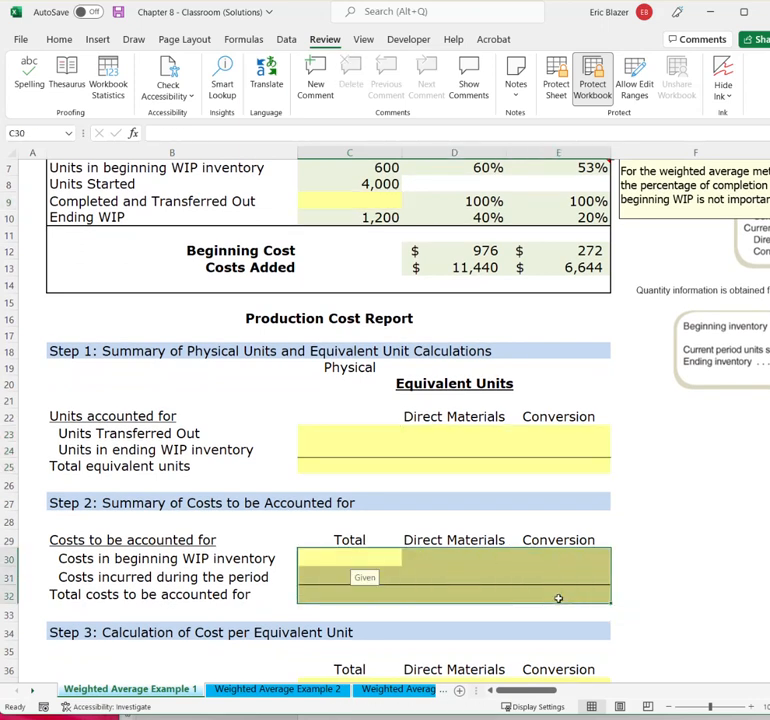
scroll(558, 598, down, 4)
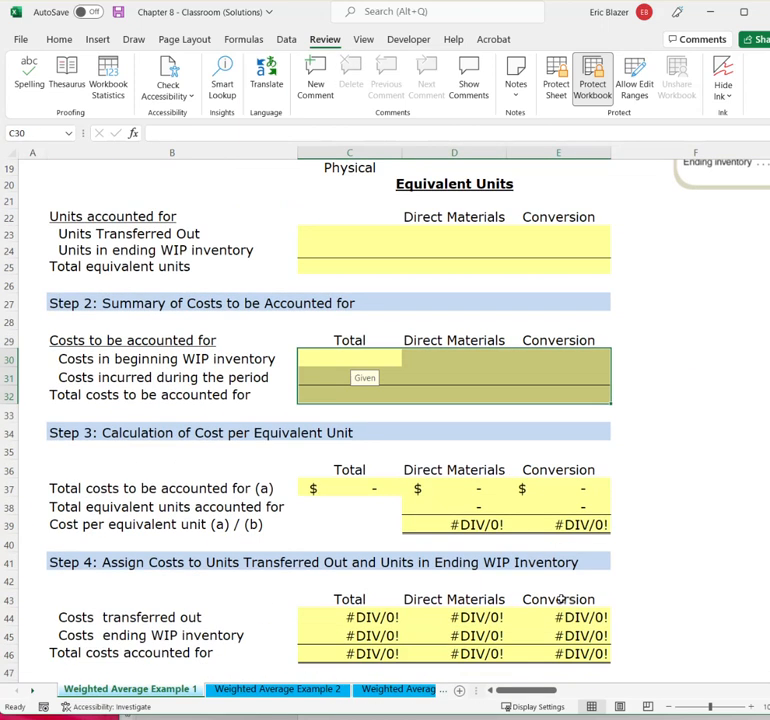